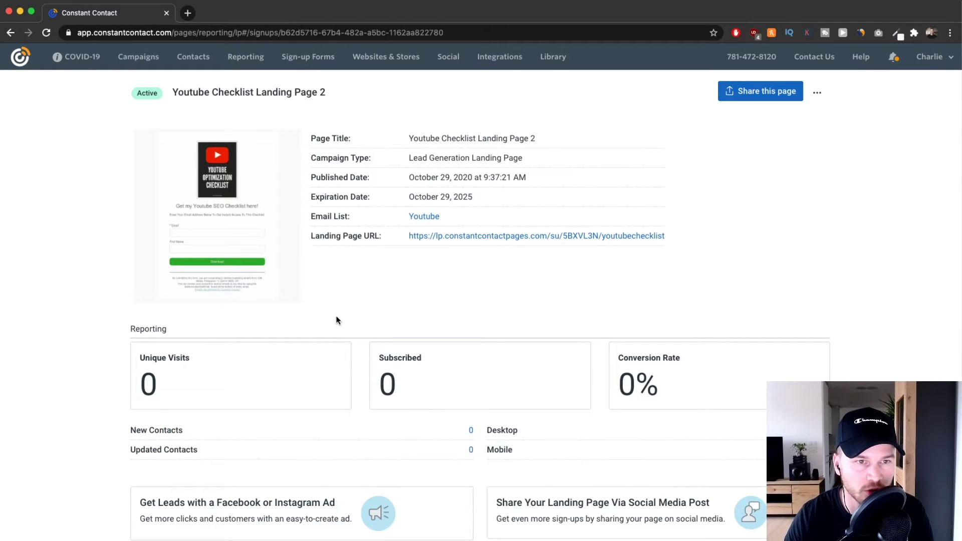
Create a new campaign as an Email Automation of the Automated Series type
scroll(135, 75, "up", 5)
left_click(137, 76)
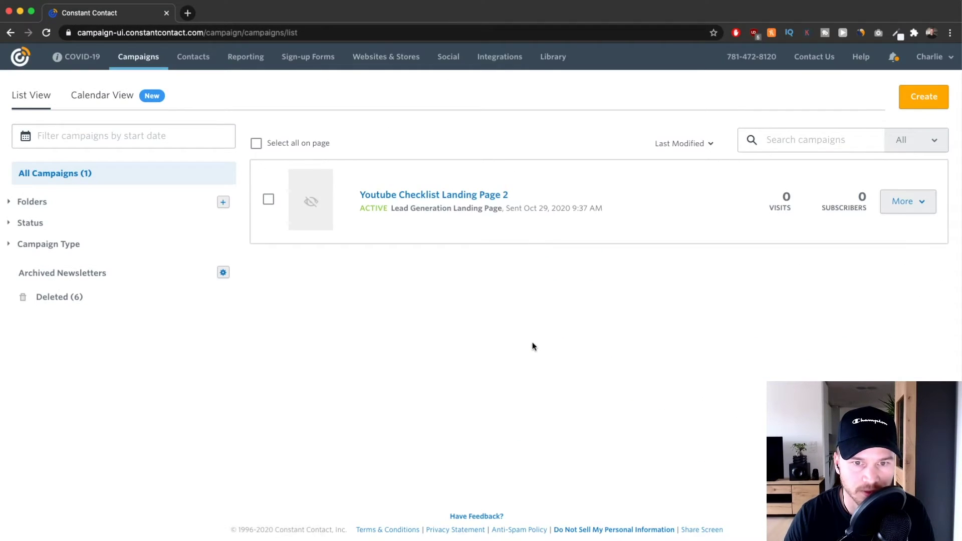
left_click(928, 97)
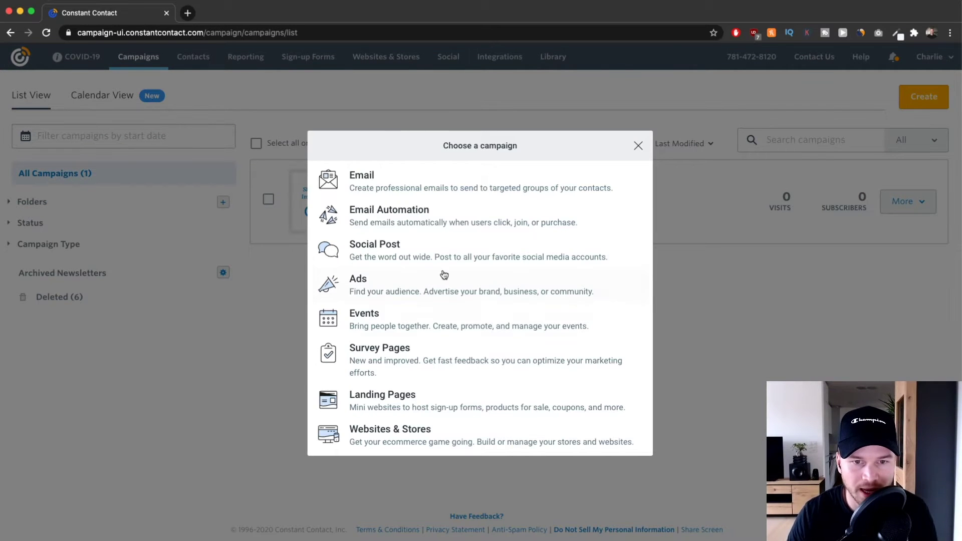
left_click(429, 222)
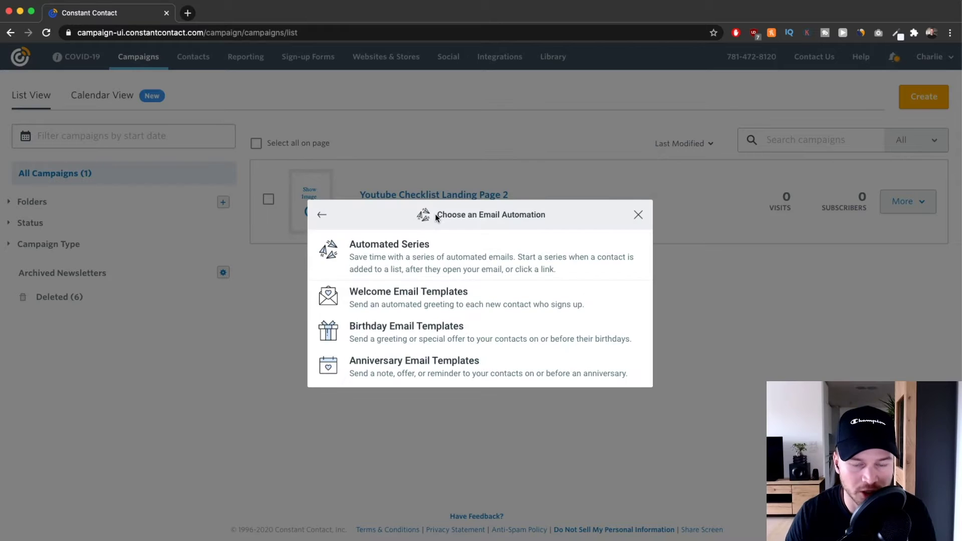
scroll(452, 308, "up", 5)
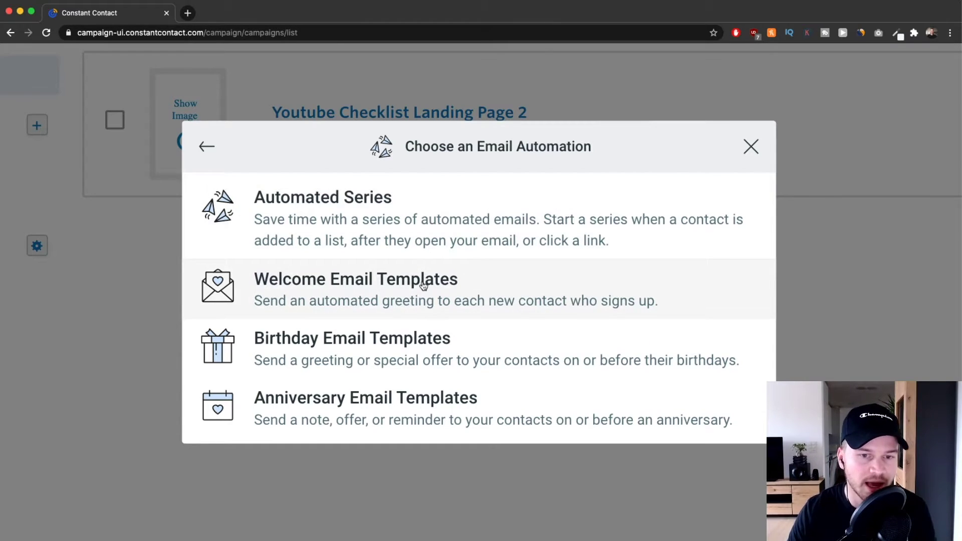
scroll(423, 281, "right", 2)
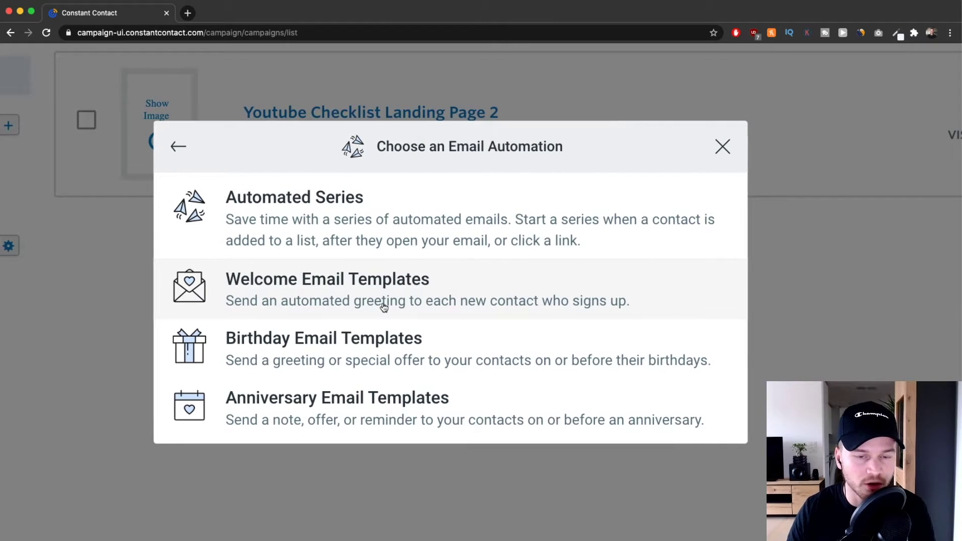
scroll(351, 299, "down", 2)
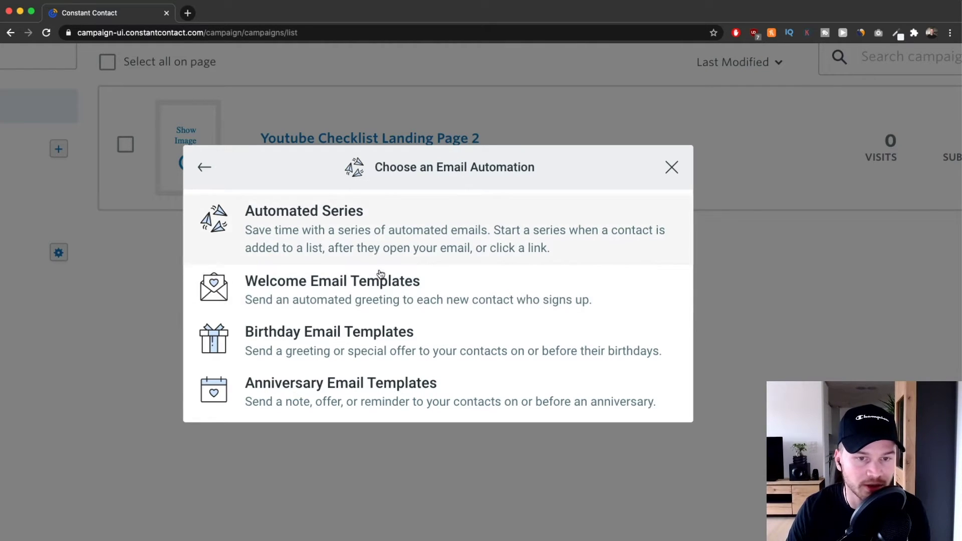
key("super+minus")
key("super+minus")
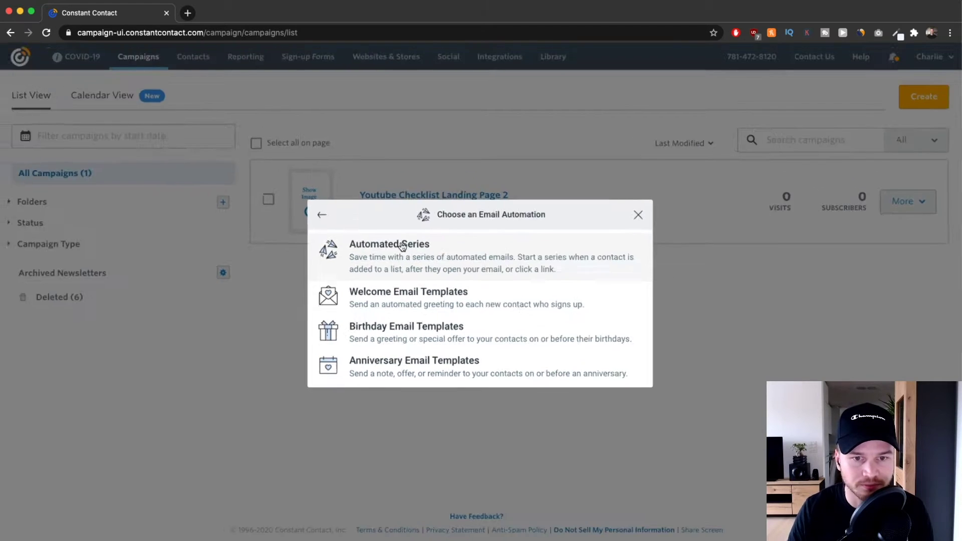
left_click(403, 245)
Name the automated series "Welcome Sequence (Youtube)" and save it
left_click(351, 296)
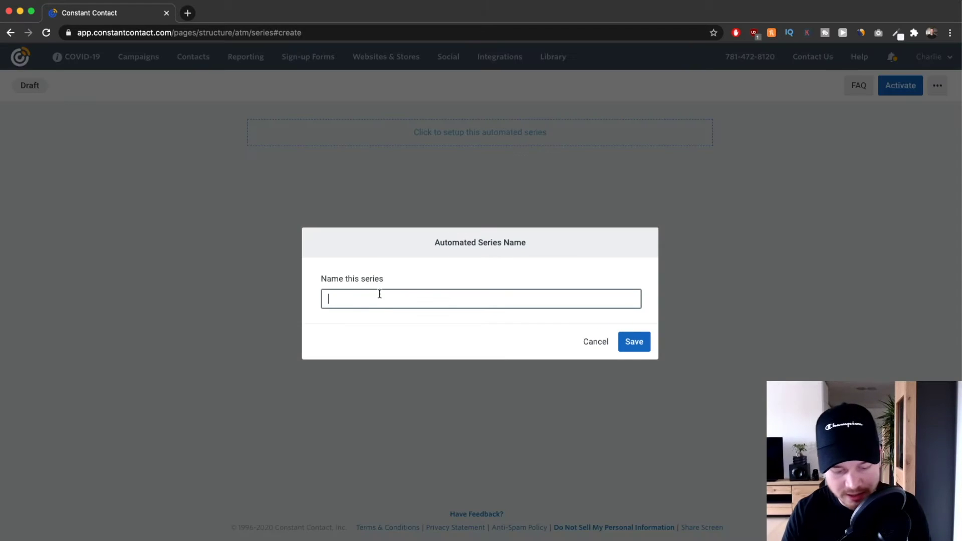
type("Welc")
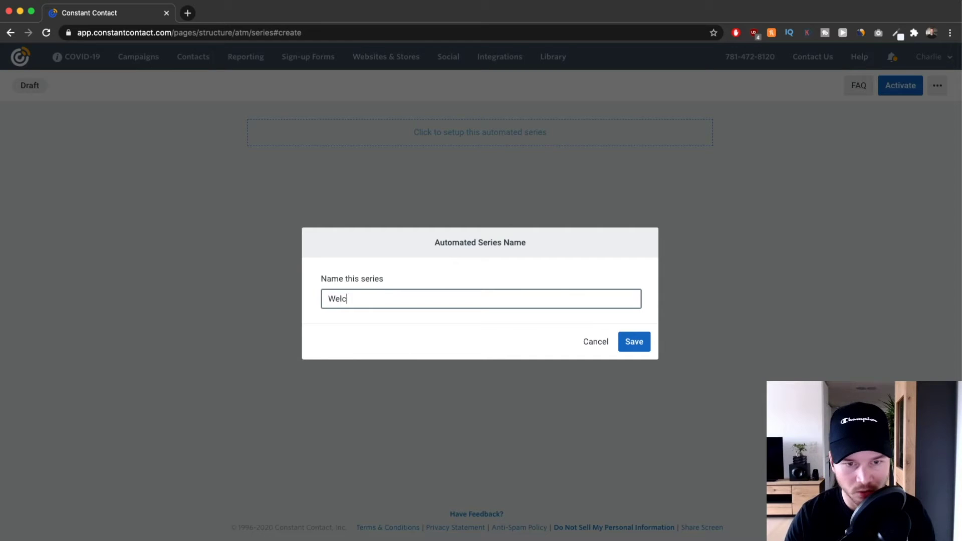
type("ome Se")
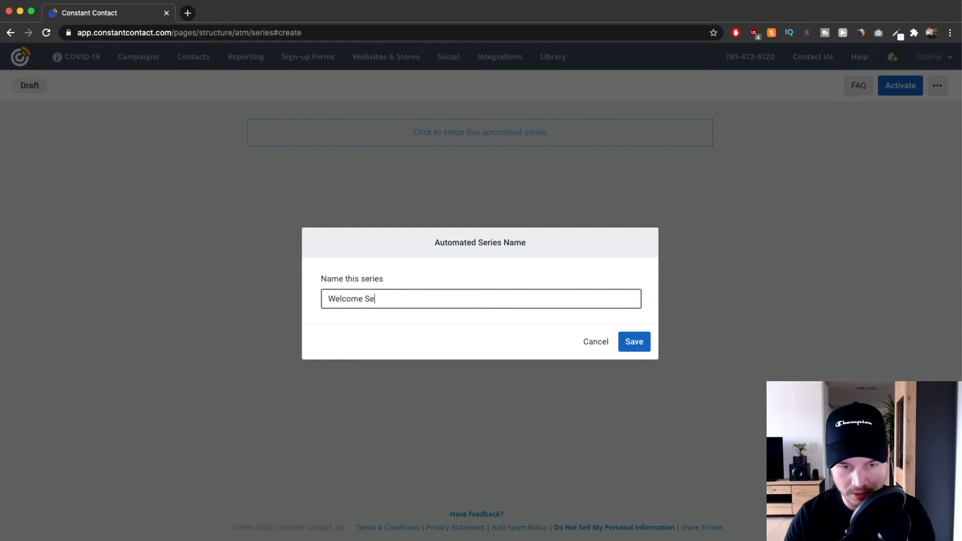
type("quence (You")
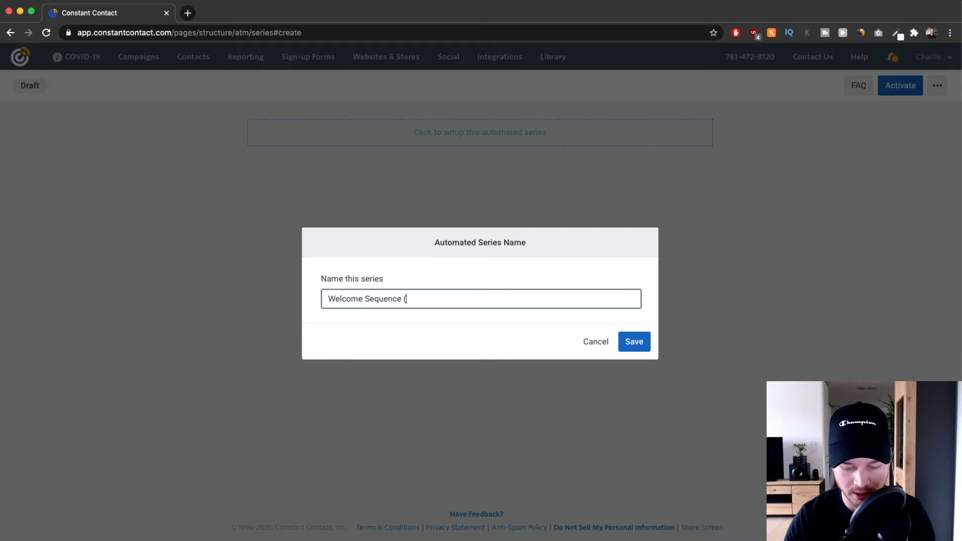
key("BackSpace")
type("utube)")
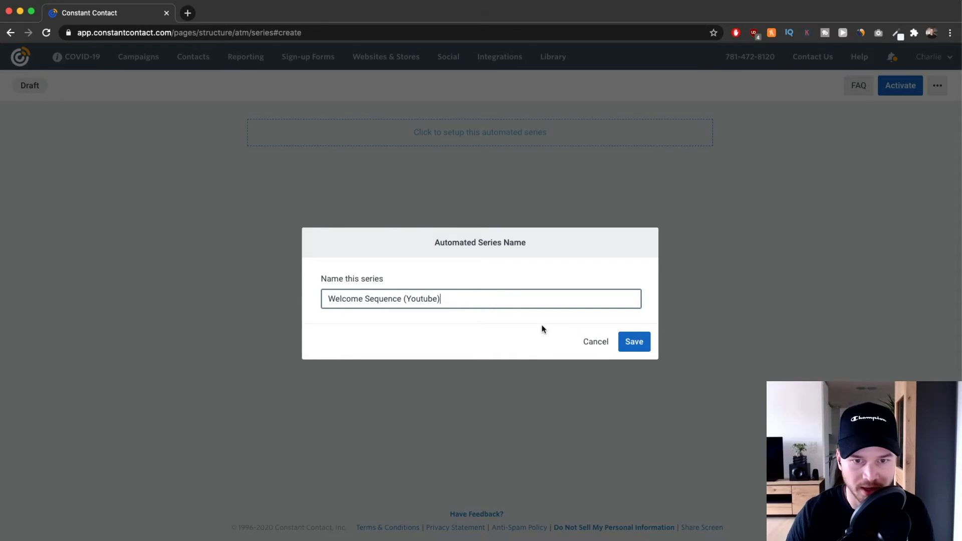
left_click(644, 344)
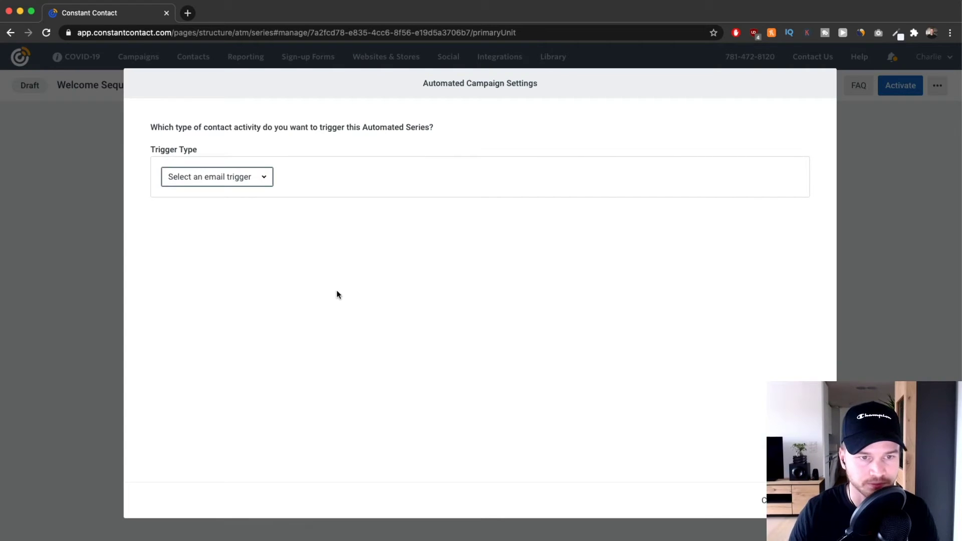
Set the series trigger to "A Contact joins a list" with the Youtube list selected, and save the campaign settings
left_click(266, 180)
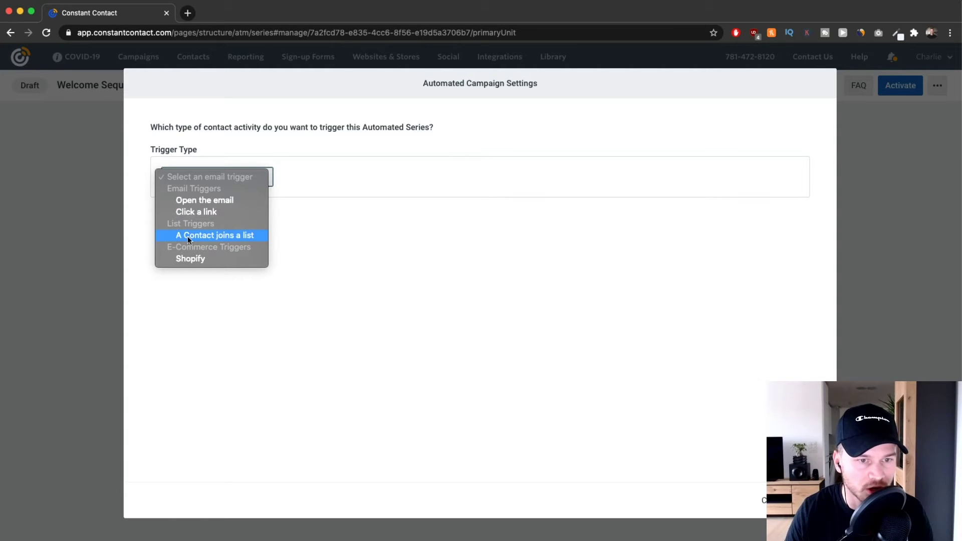
left_click(234, 238)
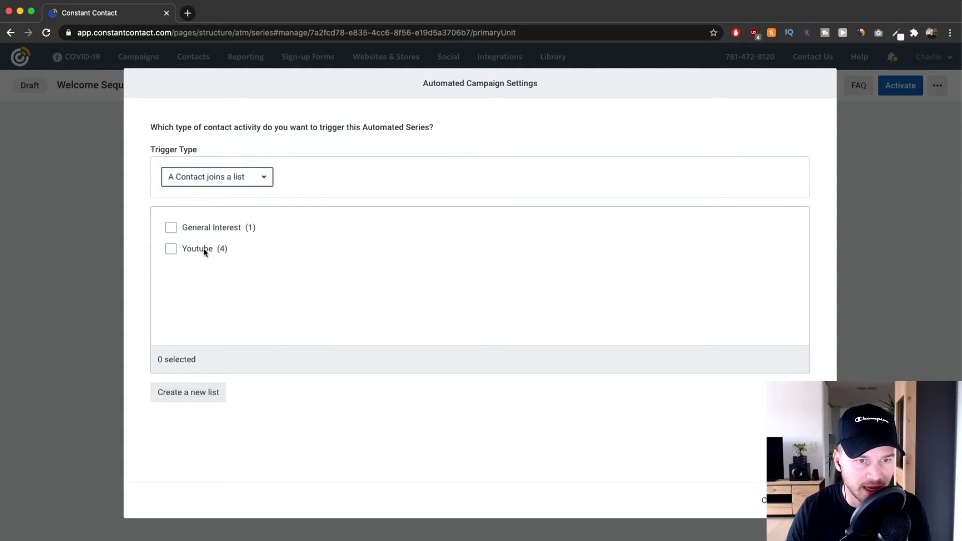
left_click(172, 250)
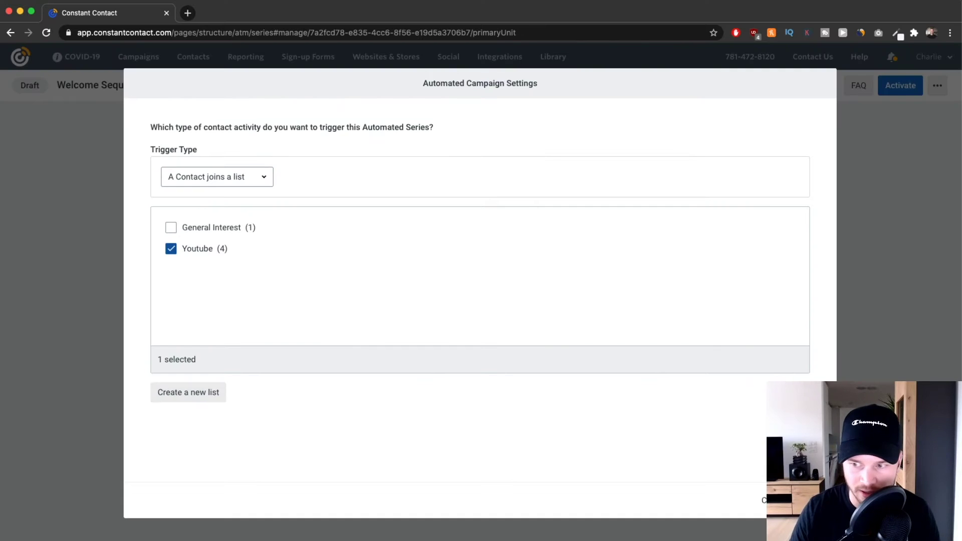
left_click(686, 375)
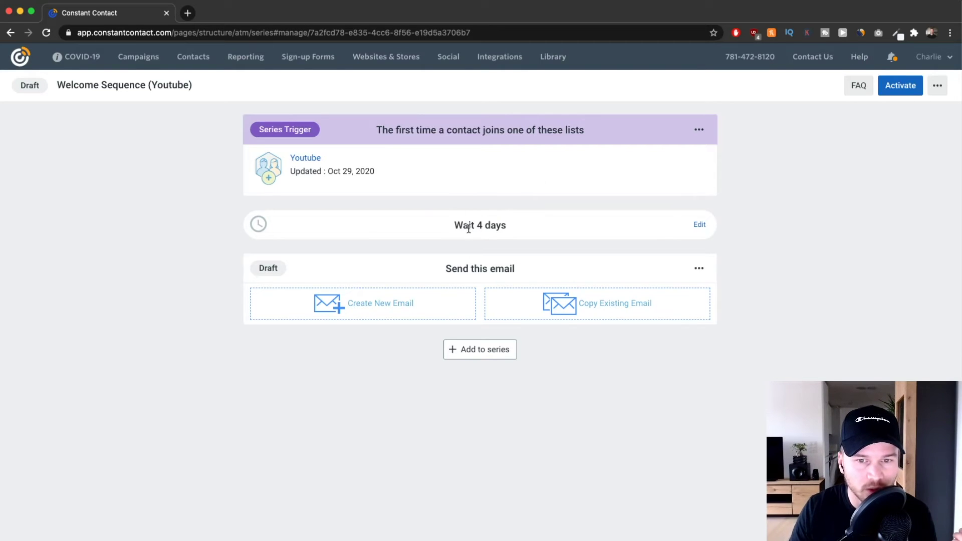
Change the time delay before the first email to "Send immediately"
left_click_drag(452, 226, 520, 227)
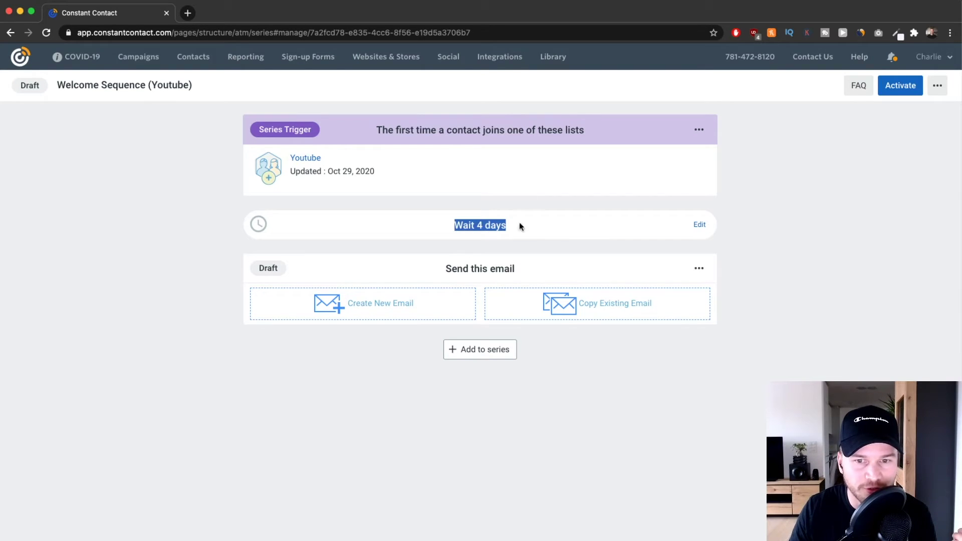
left_click(699, 225)
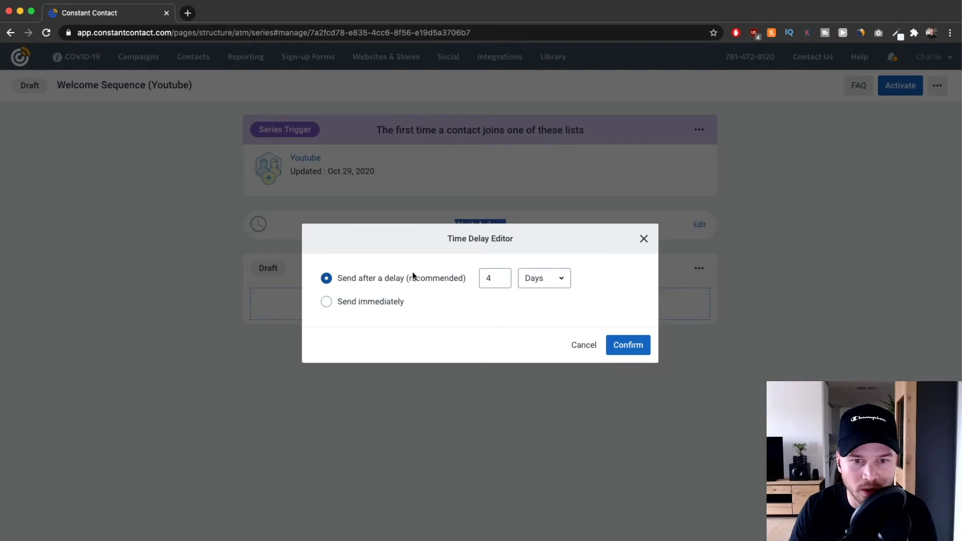
left_click(327, 302)
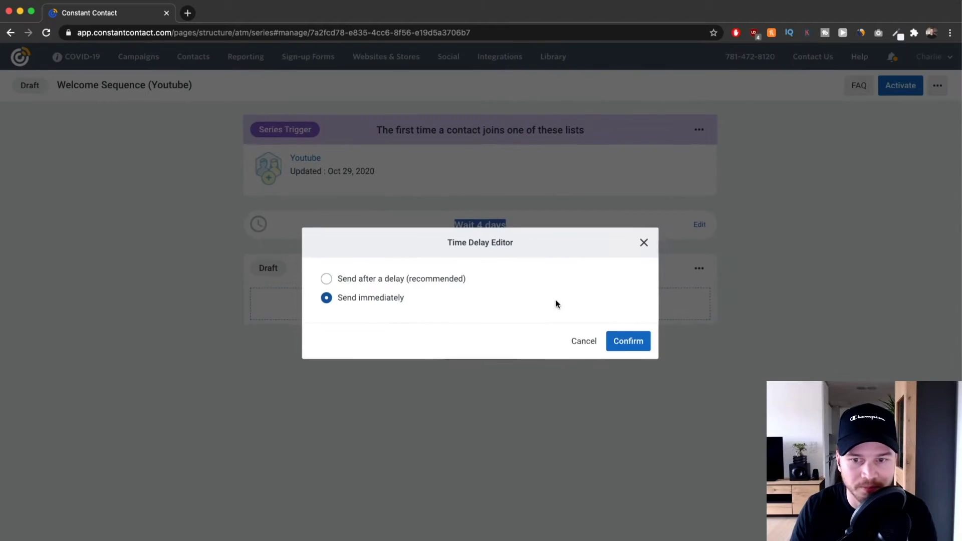
left_click(648, 342)
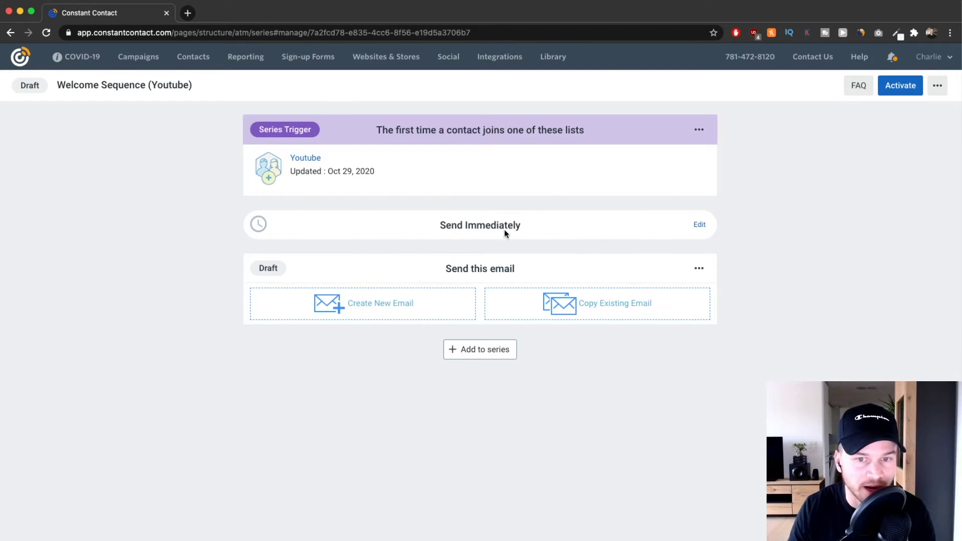
Create a new email for the first message of the series and browse the available templates
left_click(358, 305)
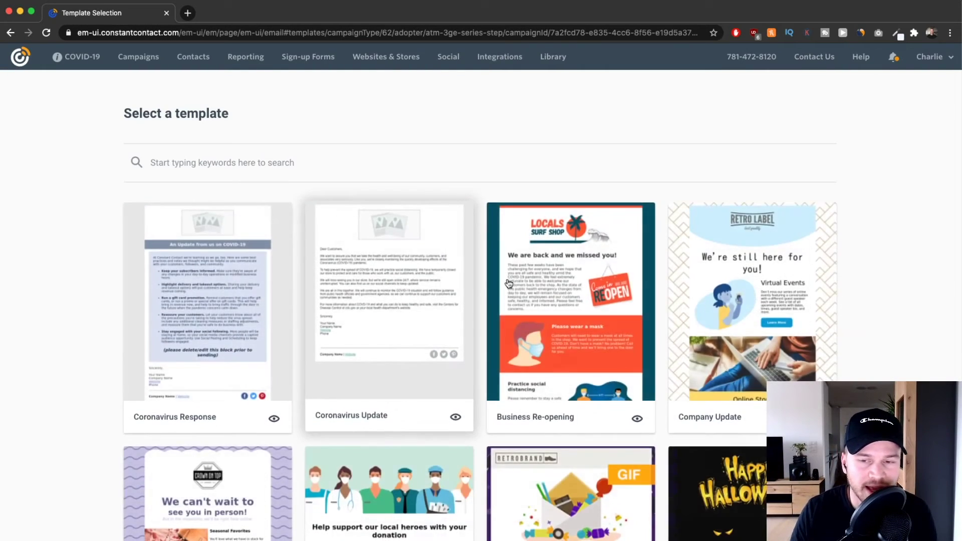
scroll(553, 342, "down", 5)
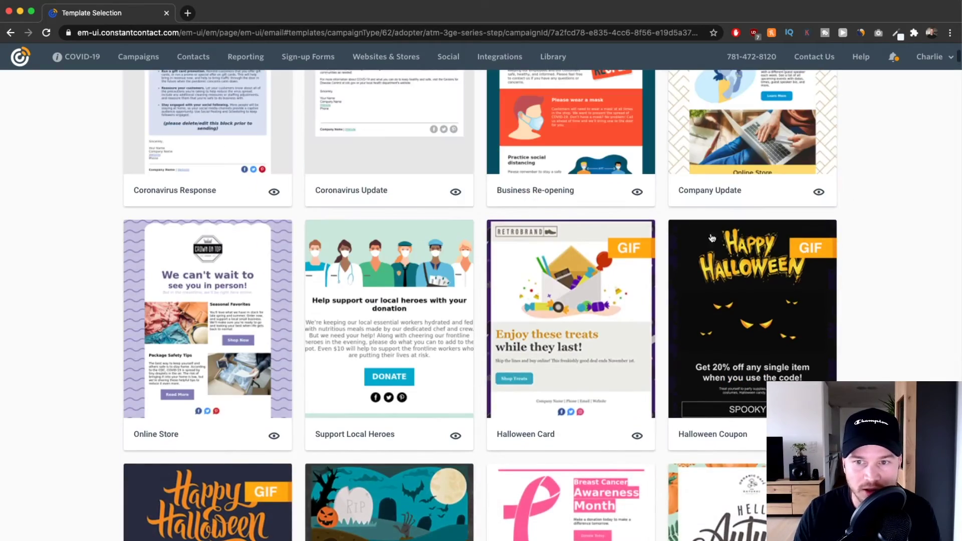
scroll(660, 242, "down", 4)
scroll(433, 294, "down", 10)
scroll(468, 387, "up", 2)
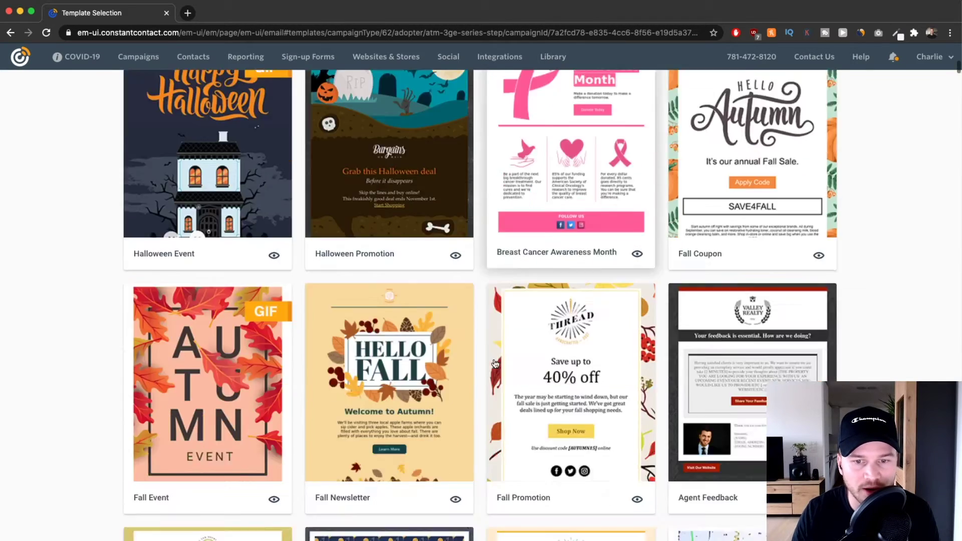
scroll(453, 363, "up", 6)
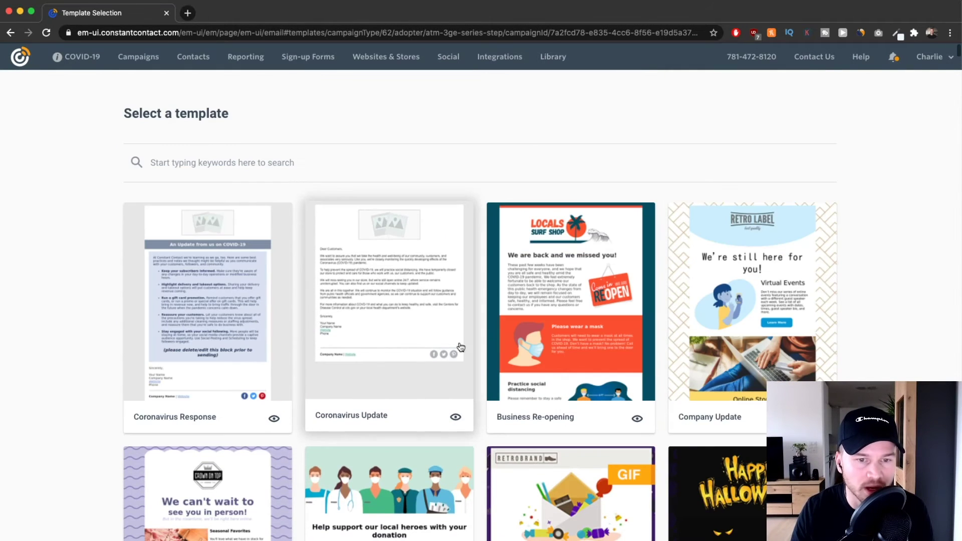
Search the email templates for "welcome" and look through the matching designs
left_click(232, 165)
type("welcome")
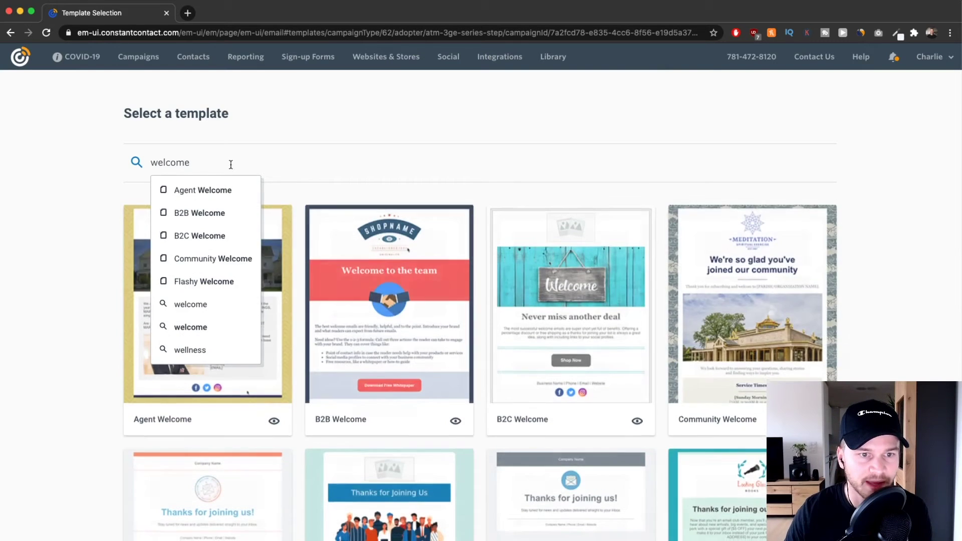
key("Return")
scroll(470, 307, "down", 4)
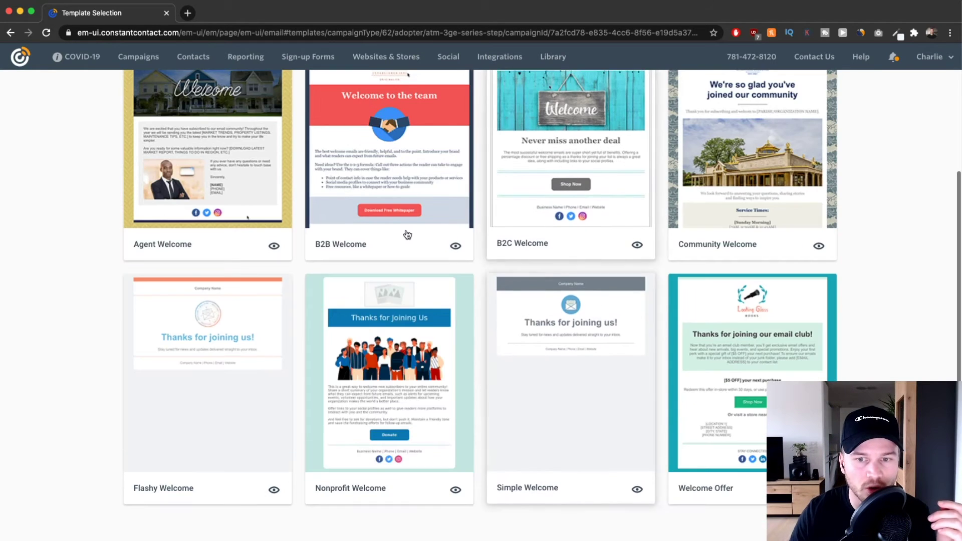
scroll(467, 383, "up", 2)
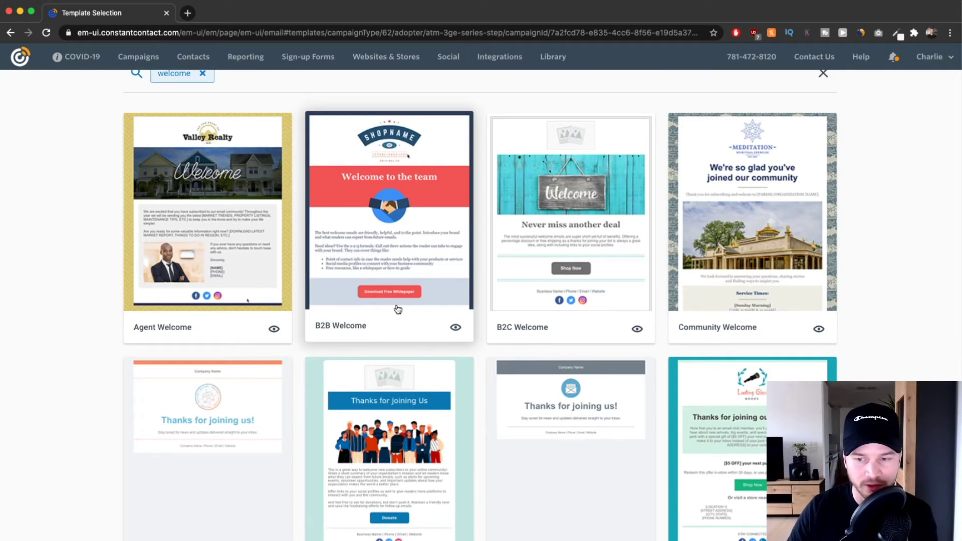
scroll(392, 325, "up", 2)
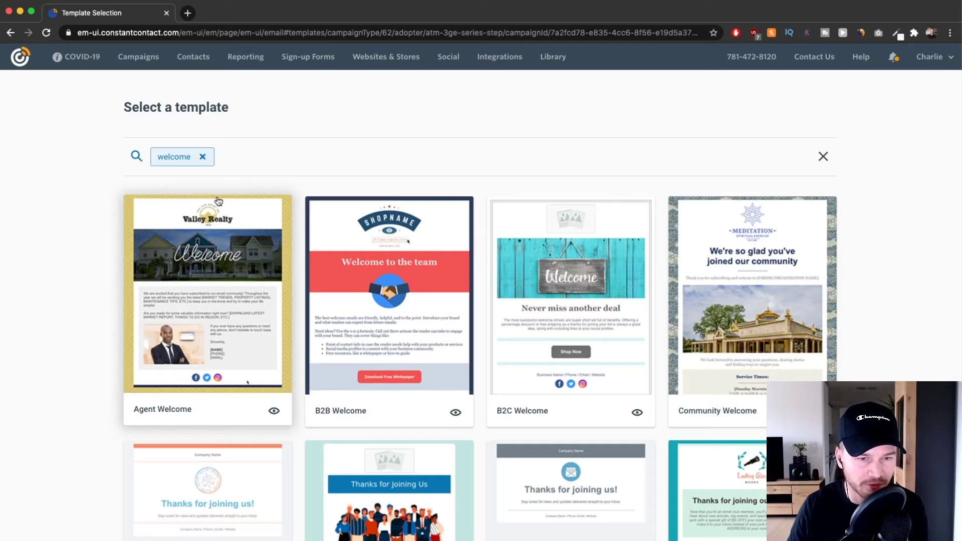
Replace the template search with "blank" and start the email from the Blank Template
left_click(203, 156)
type("blank")
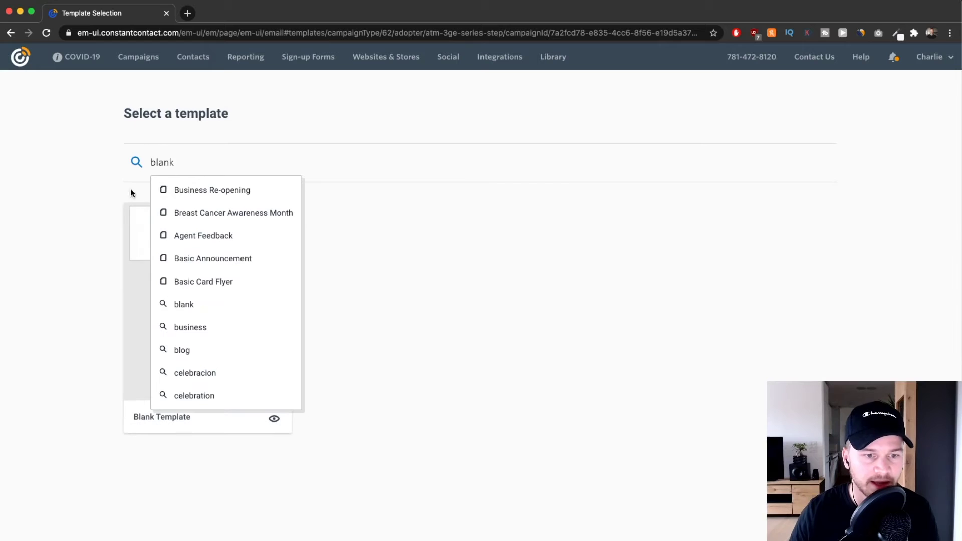
key("Return")
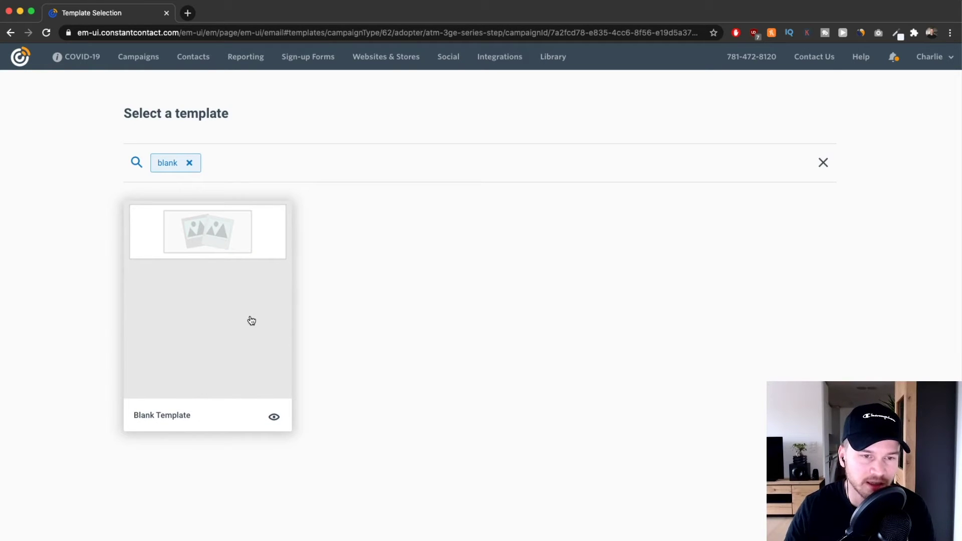
left_click(219, 266)
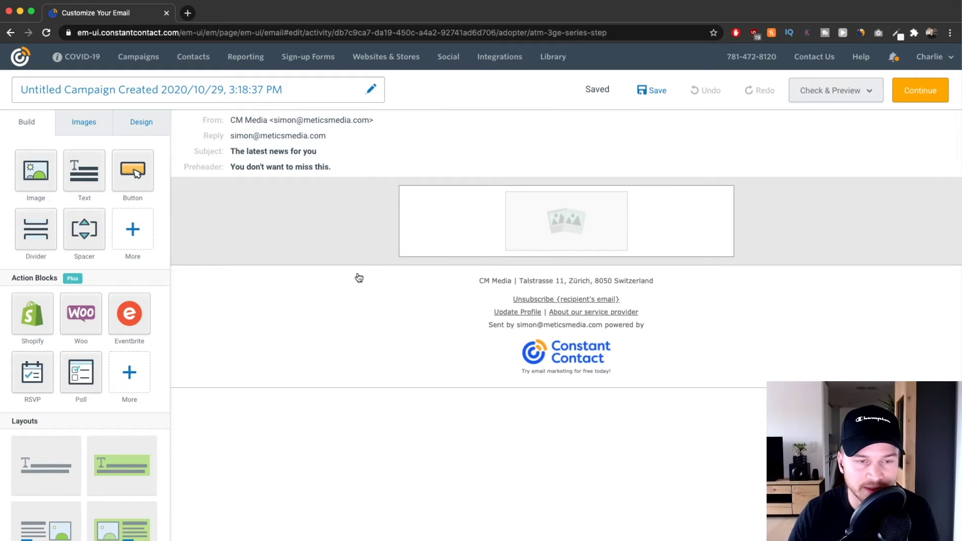
mouse_move(402, 246)
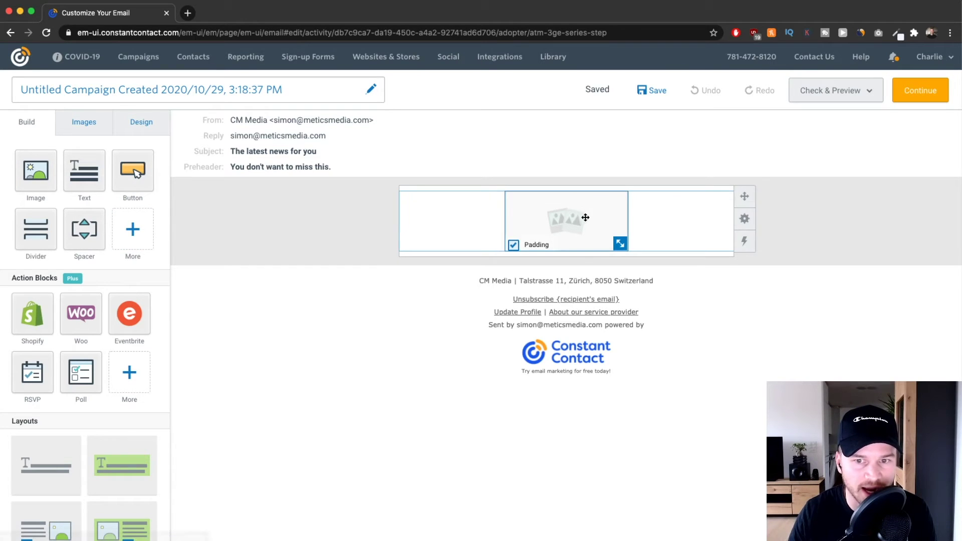
mouse_move(639, 241)
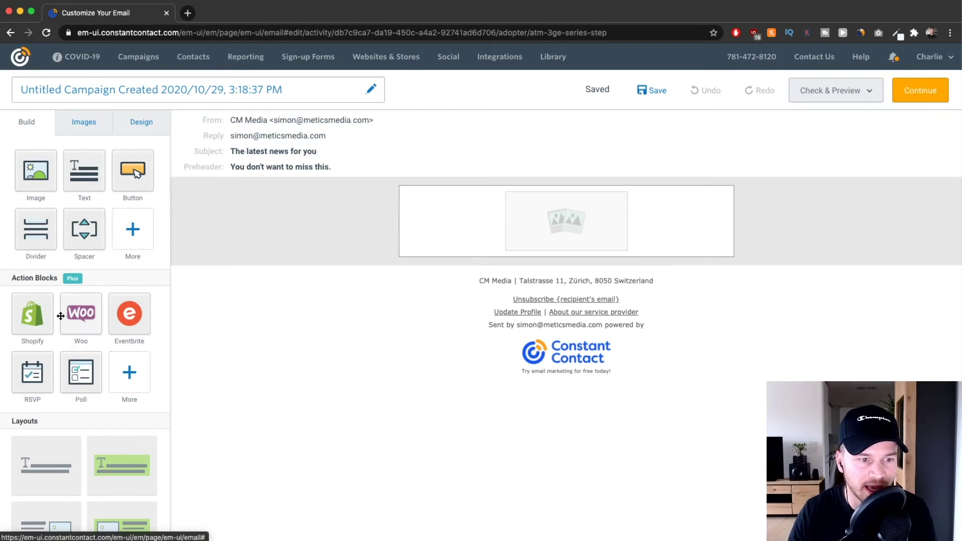
scroll(70, 332, "down", 6)
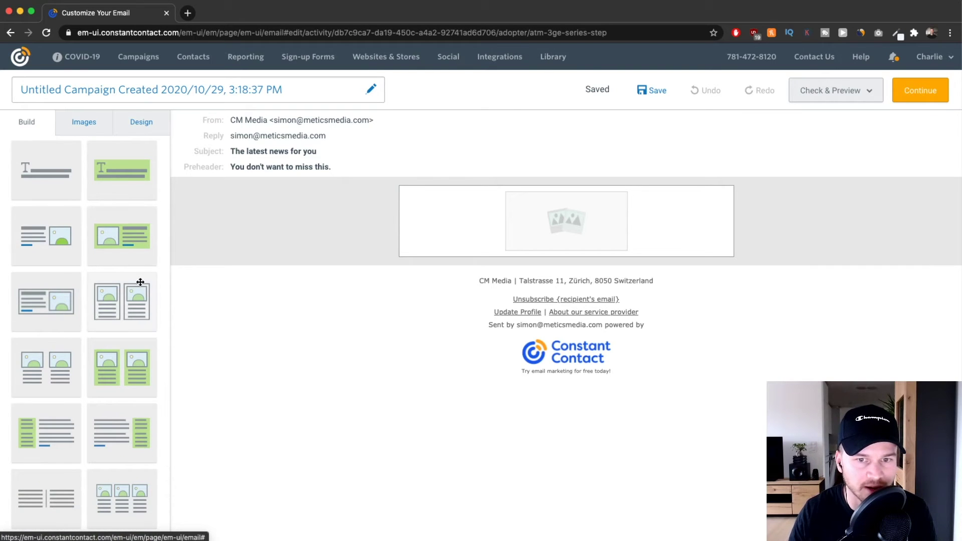
Rename the campaign as "Welcome Email Nr. 1"
scroll(100, 300, "up", 6)
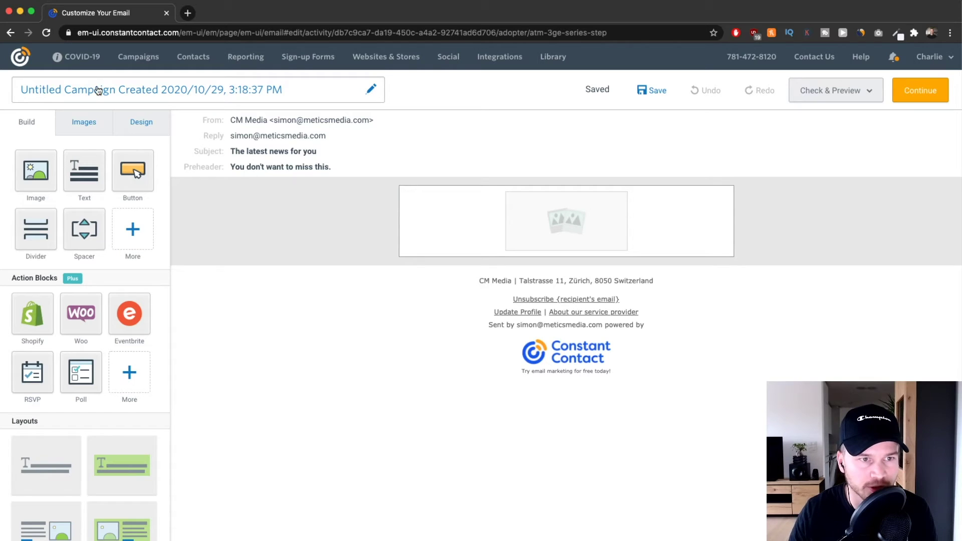
left_click(372, 93)
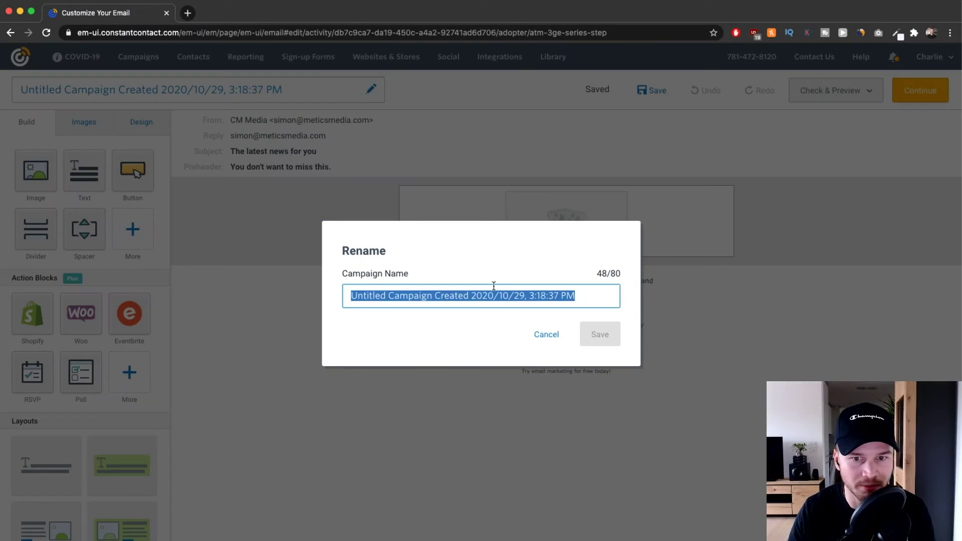
type("\"")
key("BackSpace")
key("BackSpace")
type("Welcome Email Nr.1")
key("BackSpace")
type("1")
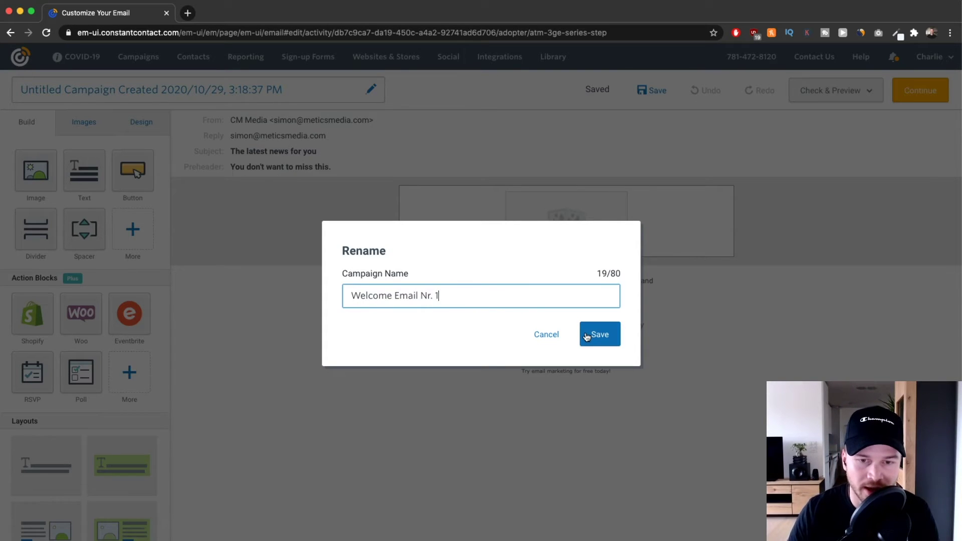
left_click_drag(446, 297, 342, 301)
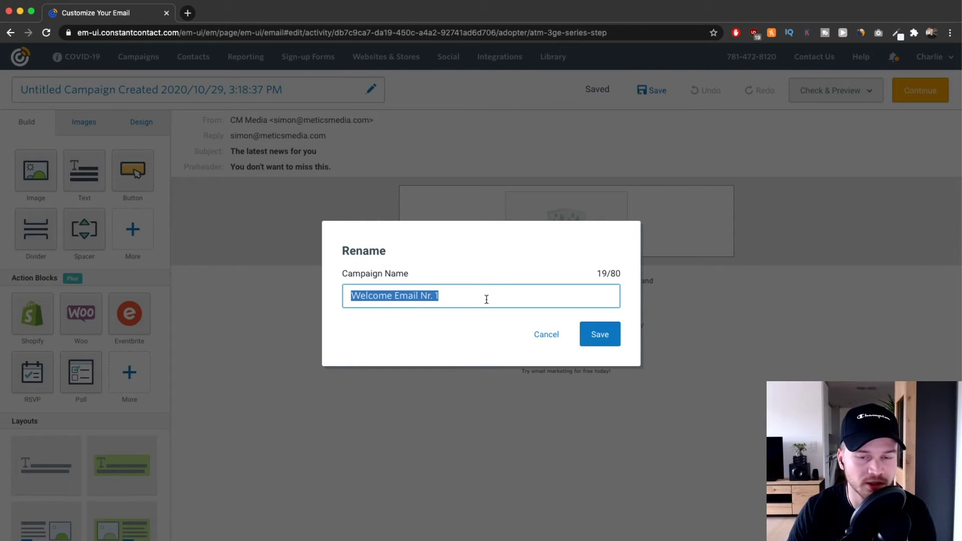
left_click(608, 334)
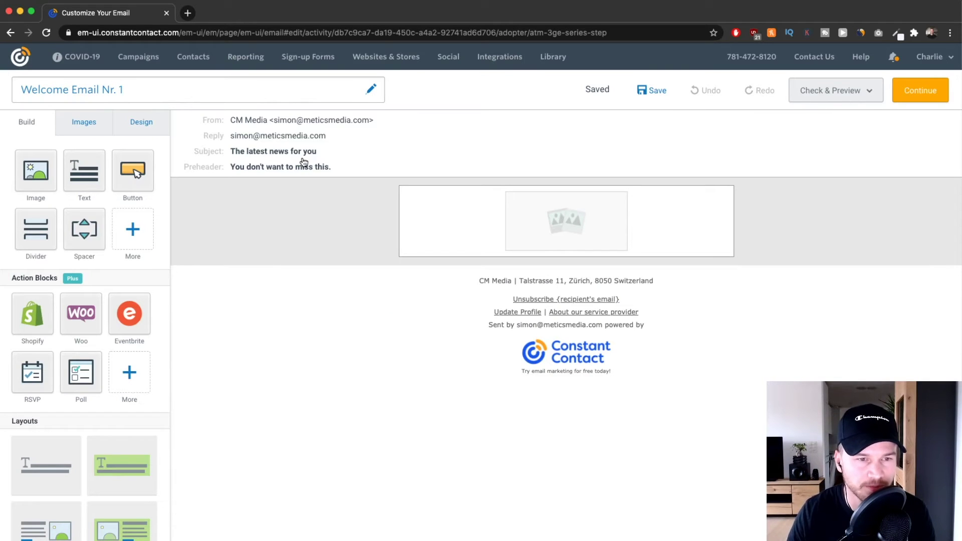
In the email settings, replace the subject with "Welcome" followed by the personalized First Name detail
left_click(350, 142)
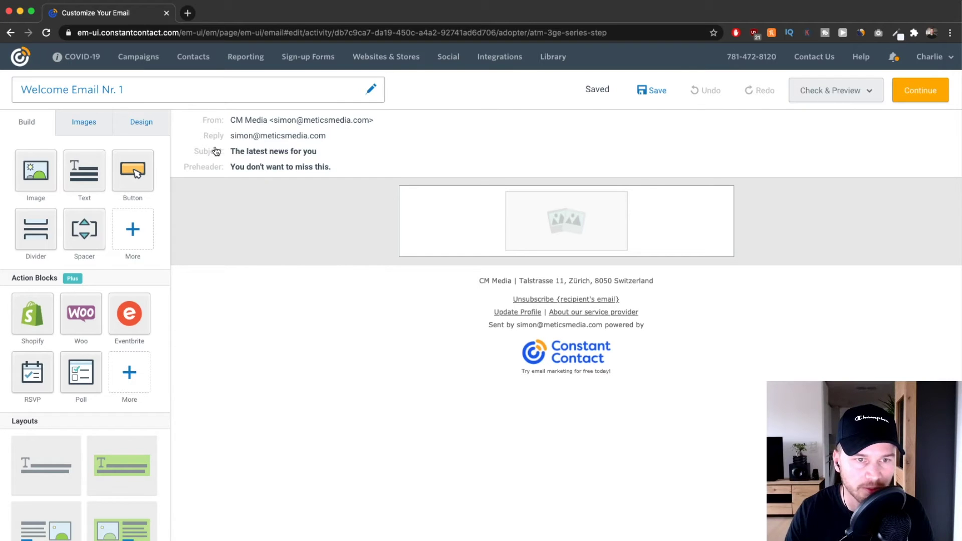
left_click(343, 145)
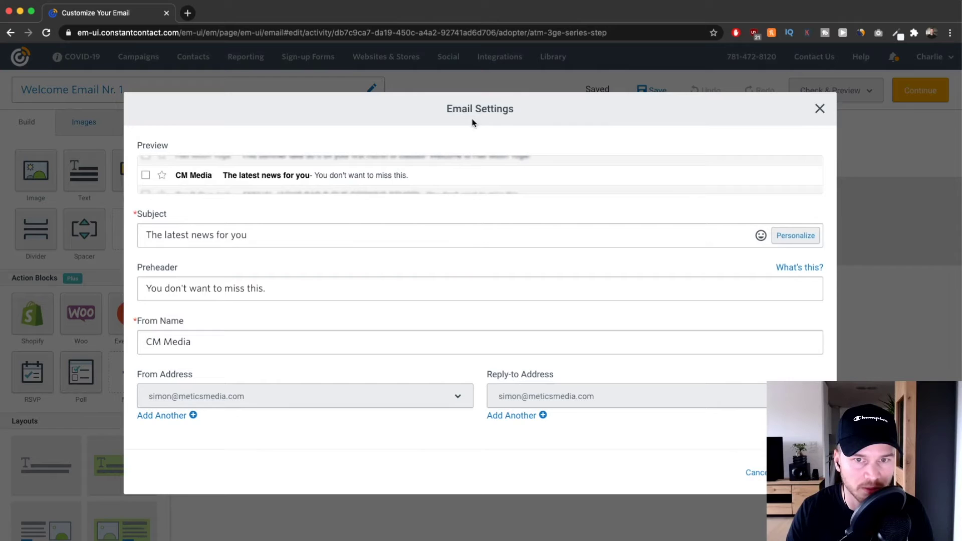
left_click_drag(145, 236, 276, 237)
type("Welcome")
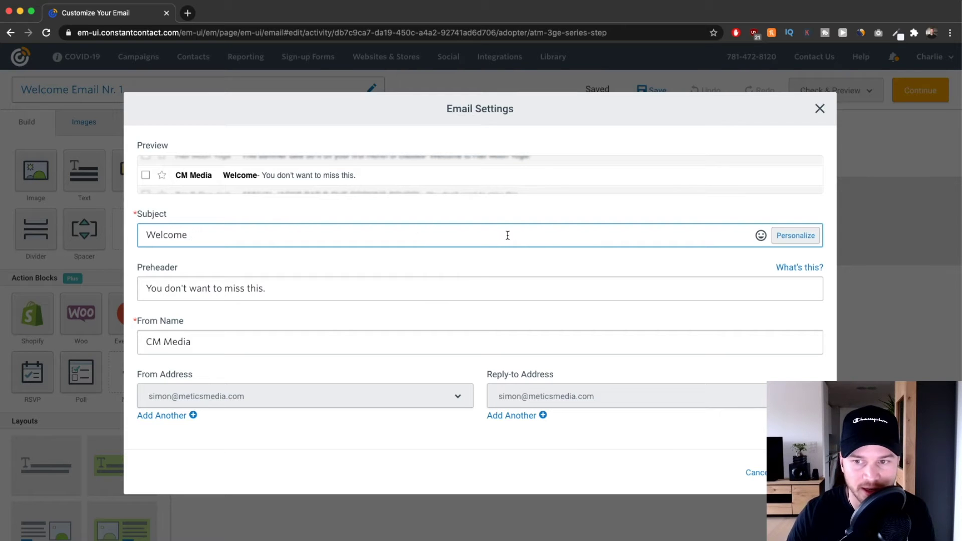
left_click(798, 237)
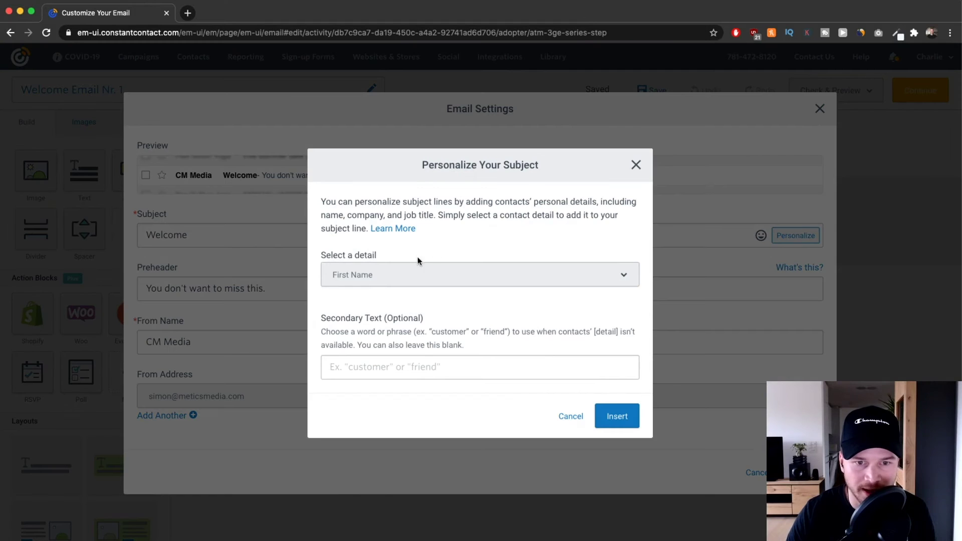
left_click(406, 270)
left_click(355, 274)
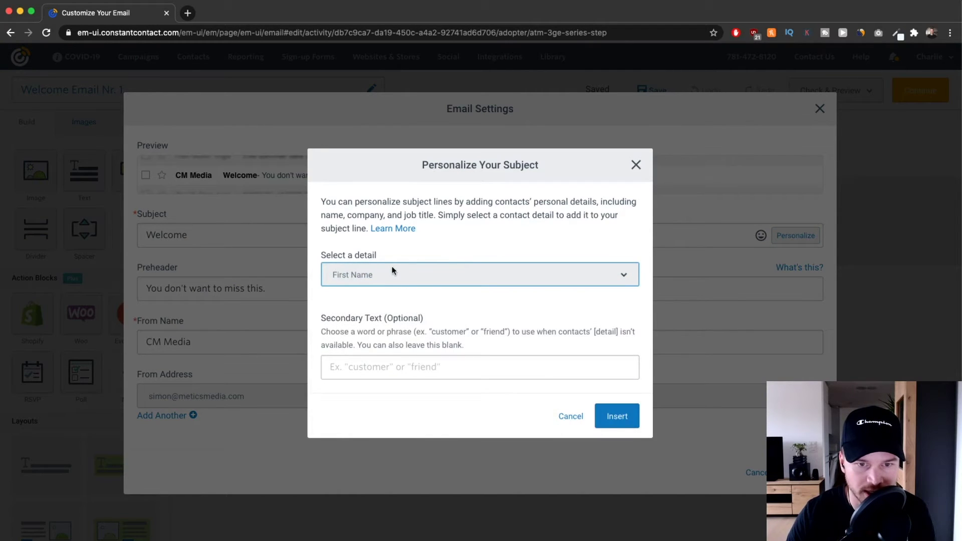
left_click(626, 423)
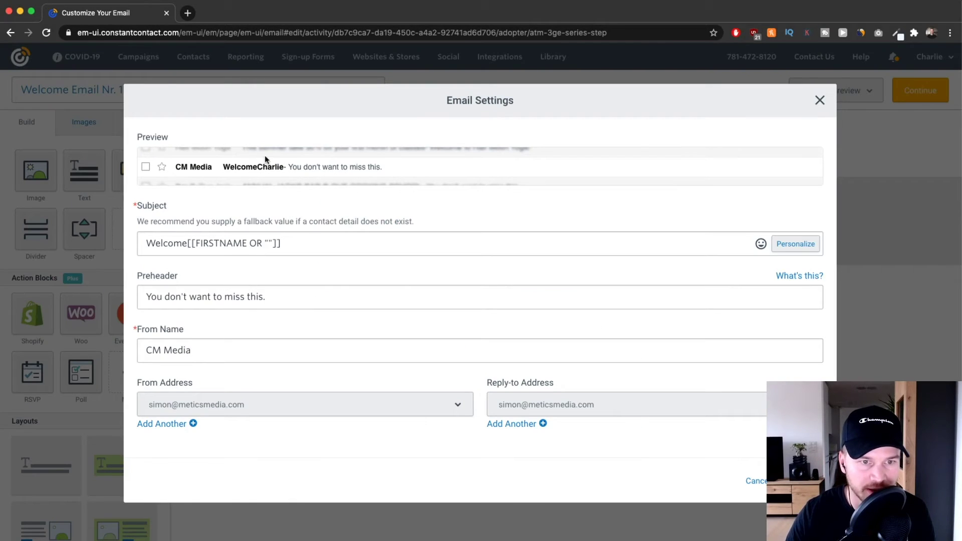
Add a space before the subject's first-name tag and append "! Here's your youtube checklist.." after it
left_click_drag(257, 167, 287, 167)
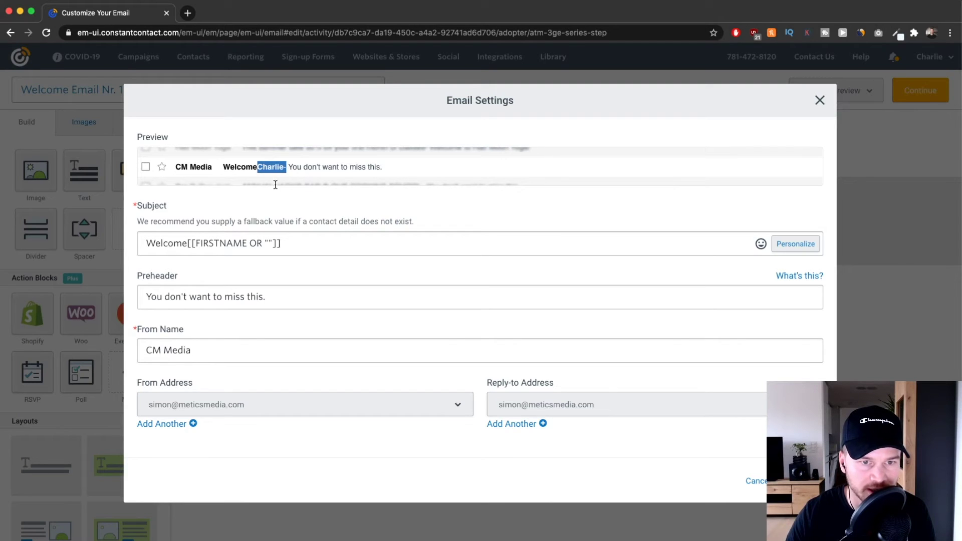
left_click(248, 177)
left_click(191, 244)
type("\"\"]]")
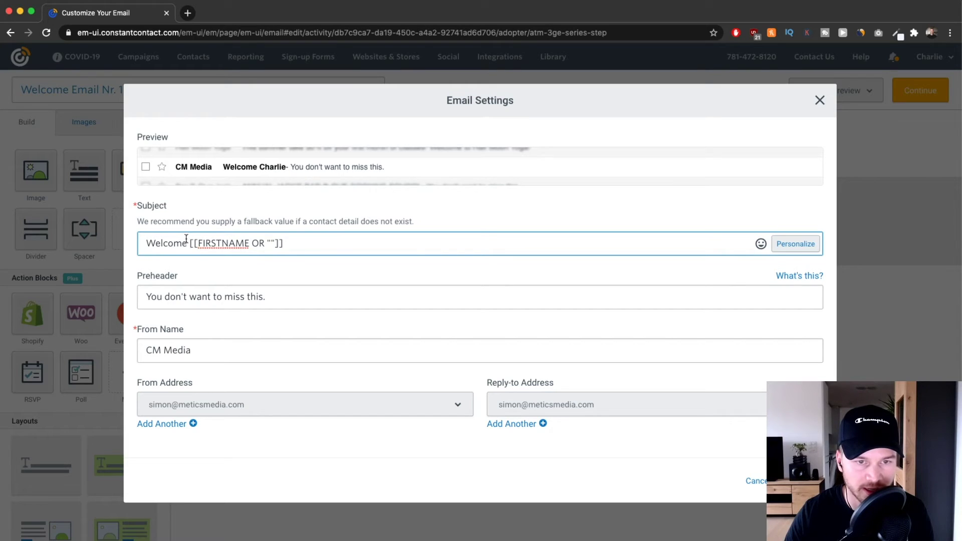
type("! ")
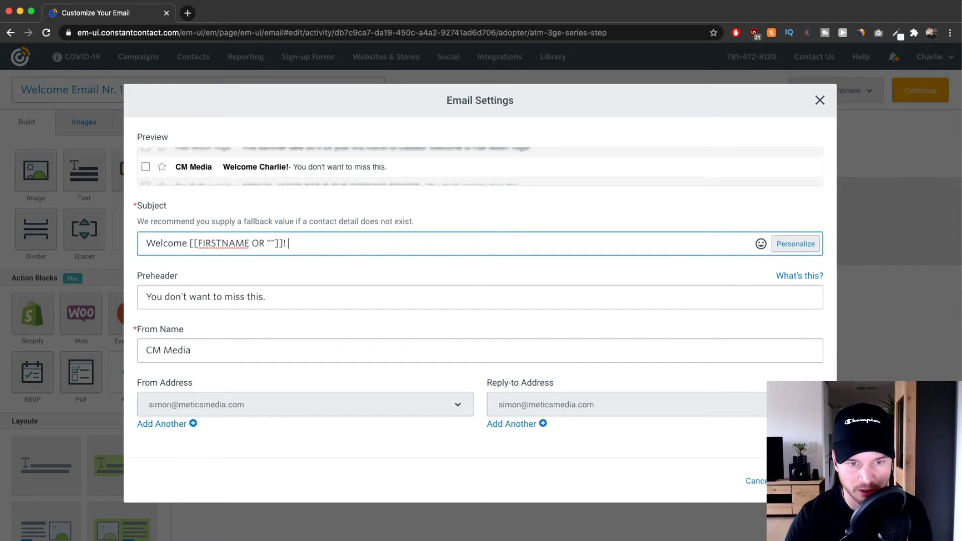
type("Here's ")
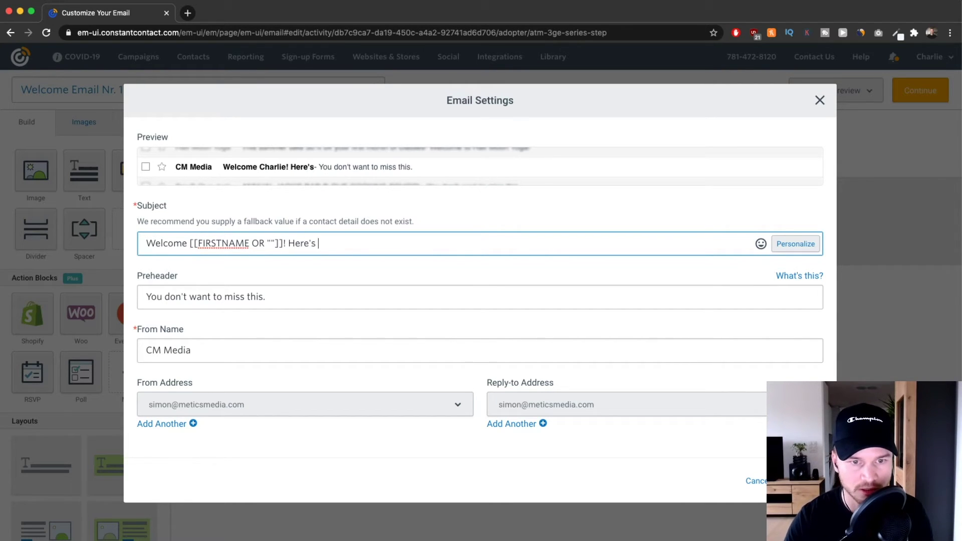
type("your youtu")
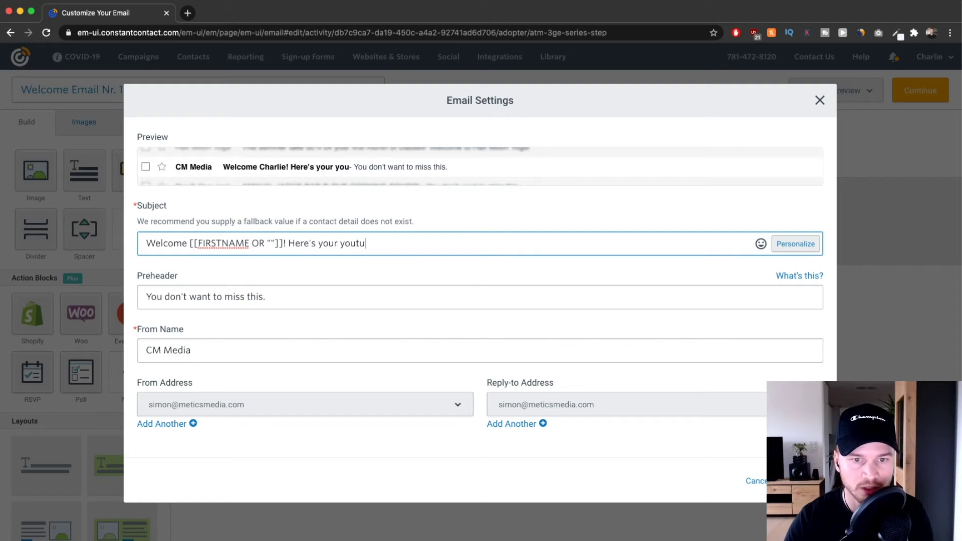
type("be checklist")
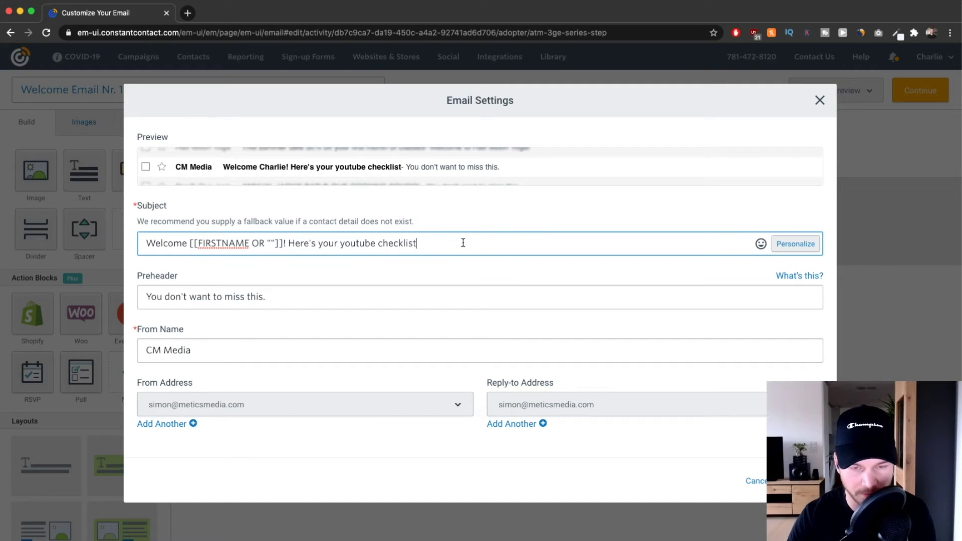
type("..")
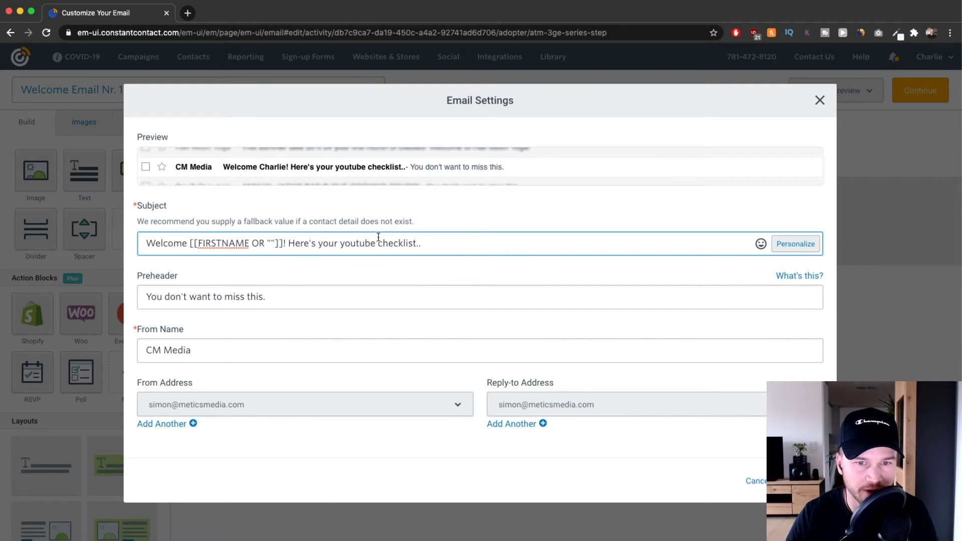
Replace the preheader text with "Download the checklist here:"
left_click_drag(411, 167, 484, 185)
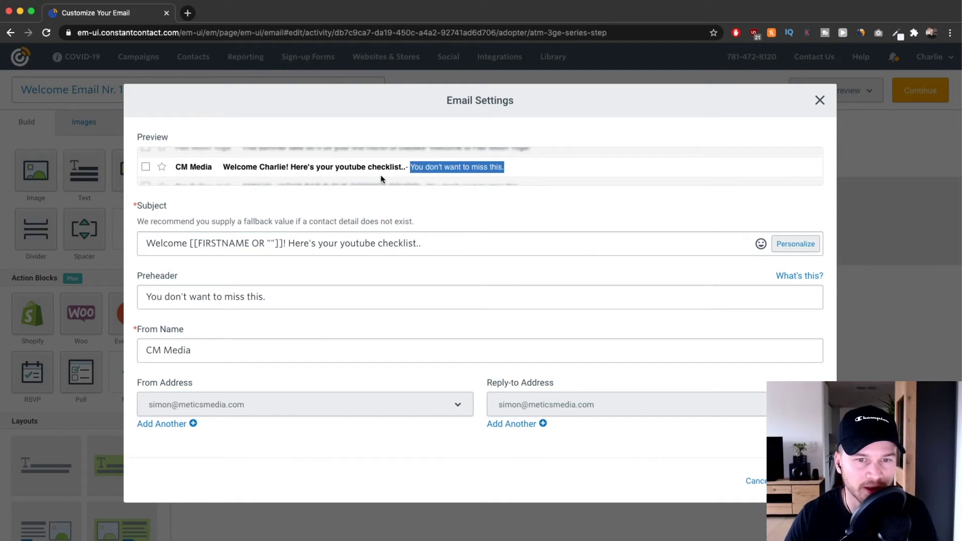
left_click(270, 297)
left_click_drag(147, 297, 286, 292)
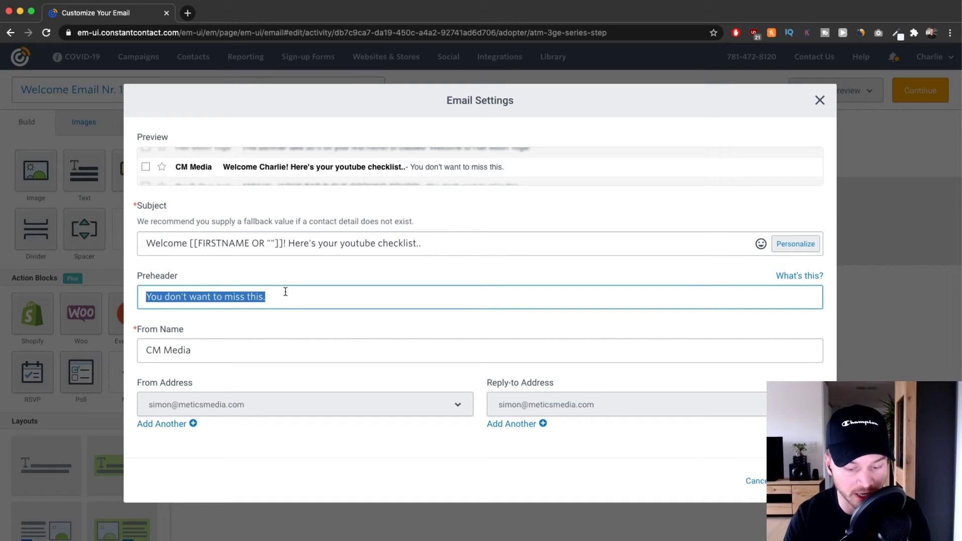
type("Download")
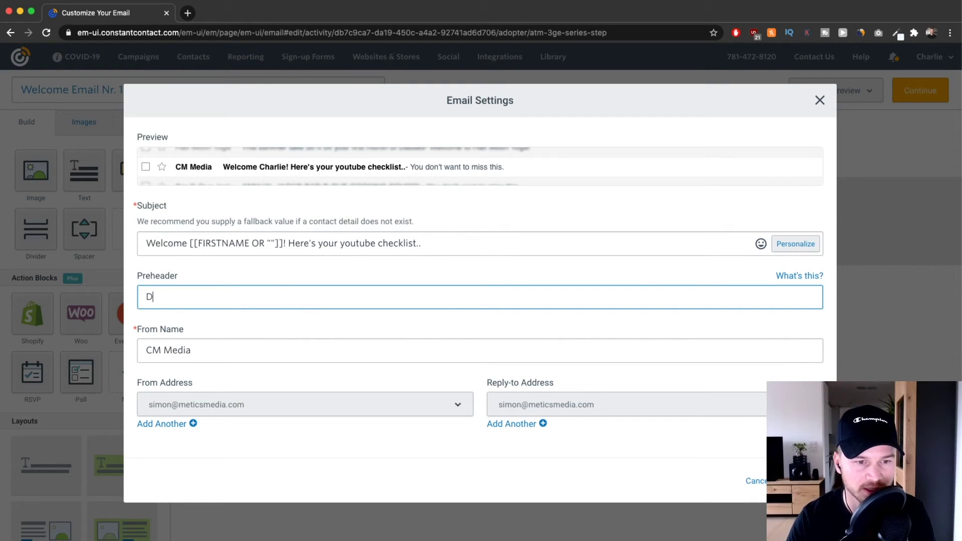
key("BackSpace")
key("BackSpace")
type("ad the checklist here:")
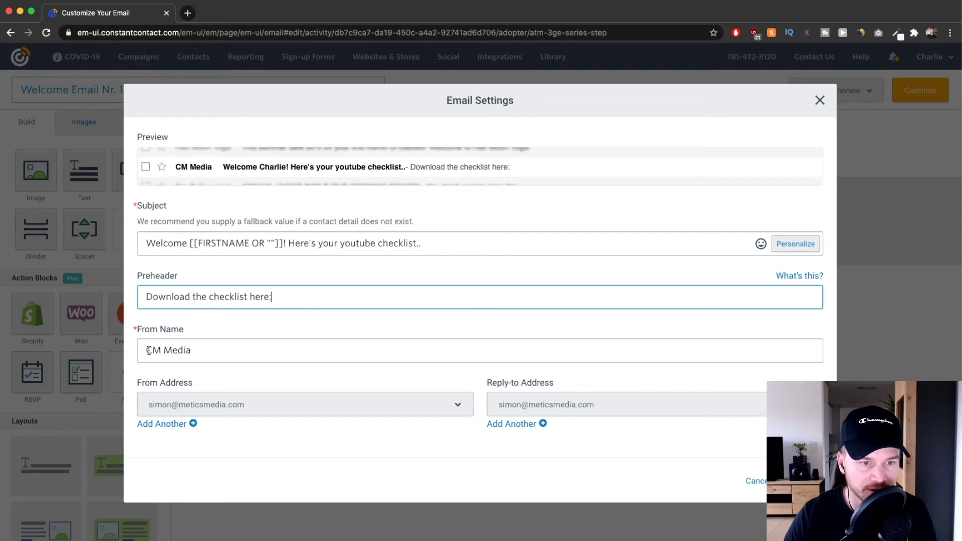
Set the From Name to the sender's first name, keep the existing from and reply-to addresses, and save the email settings
left_click_drag(149, 351, 209, 349)
type("Charlie")
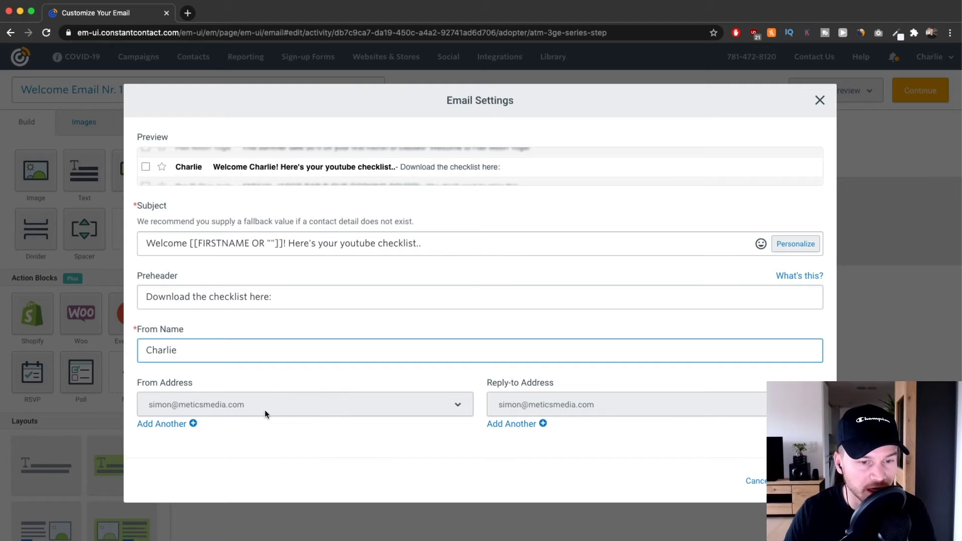
left_click(250, 401)
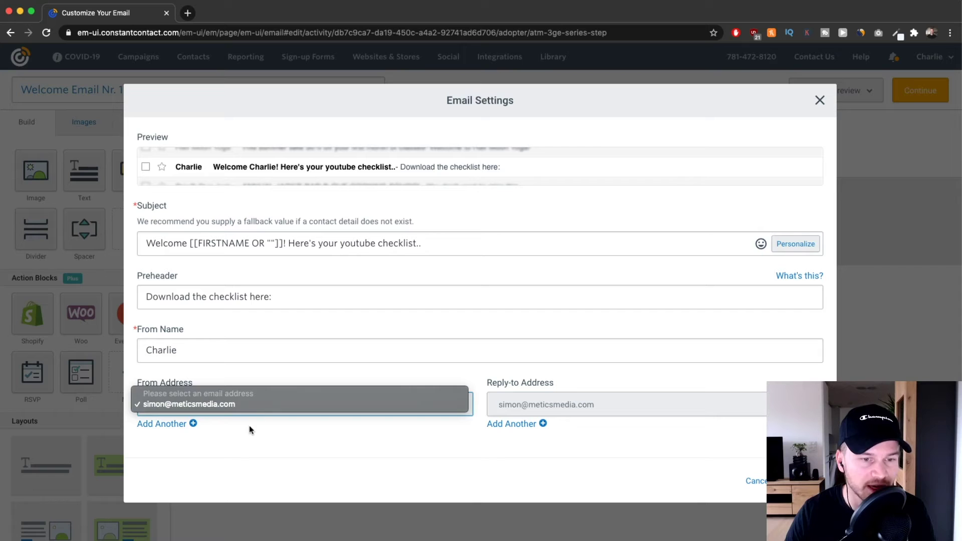
left_click(205, 413)
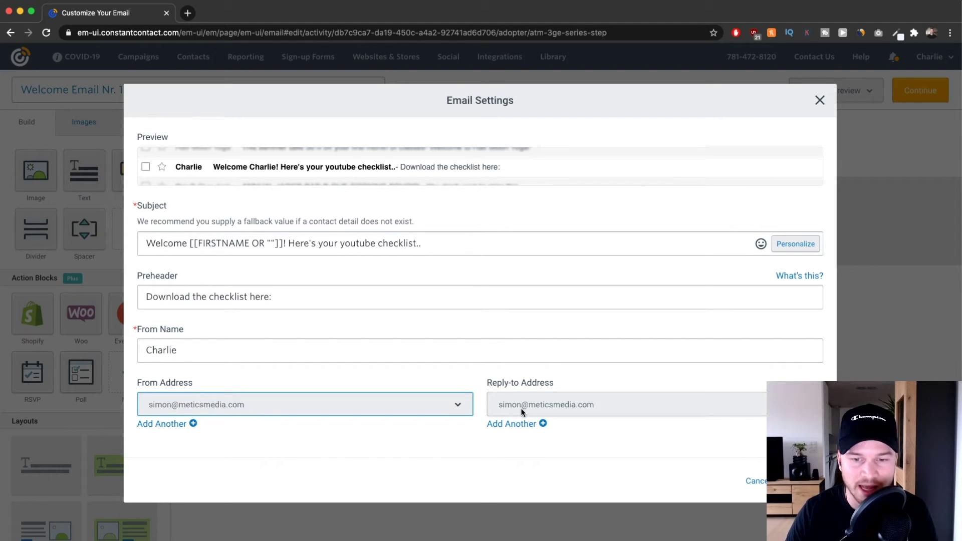
left_click(504, 406)
left_click(498, 388)
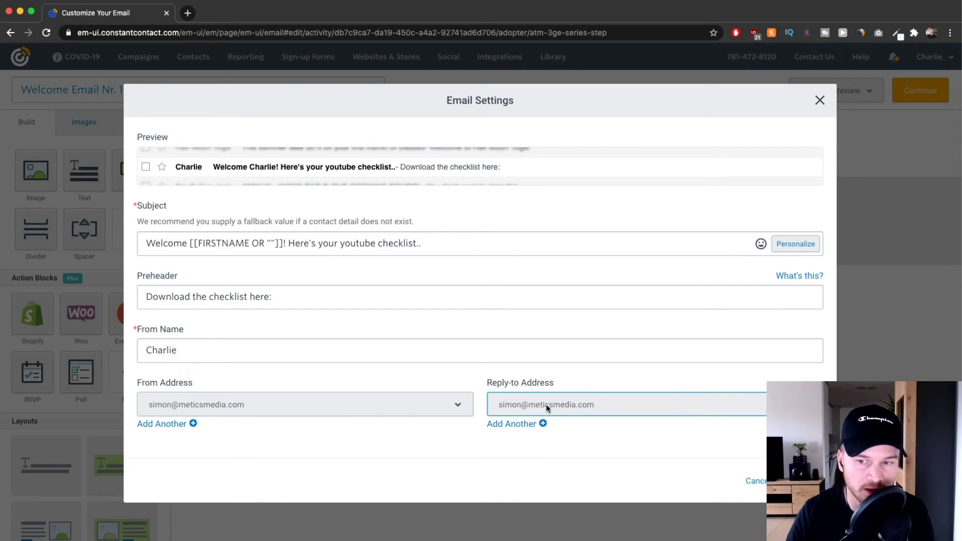
left_click(802, 481)
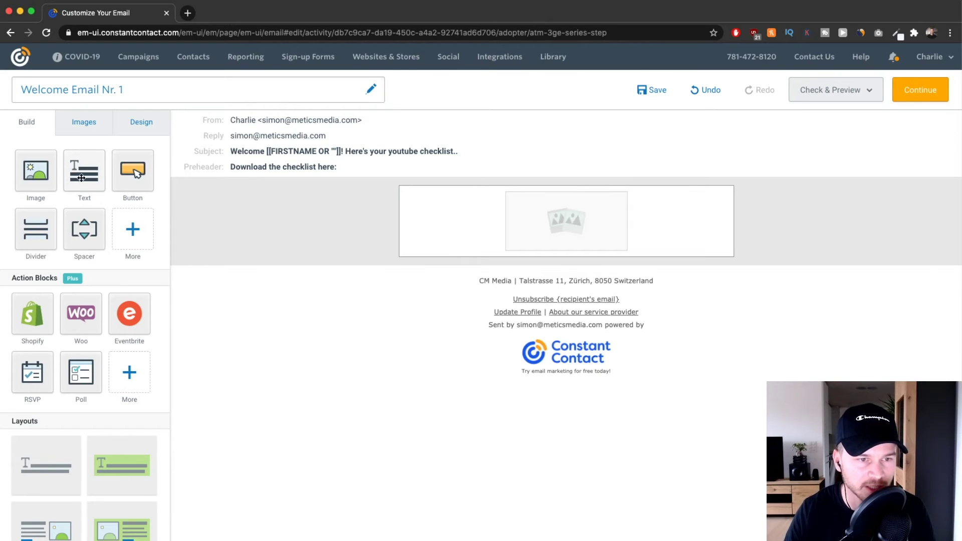
Add a text block above the image placeholder in the email body and delete the placeholder
left_click_drag(93, 174, 574, 186)
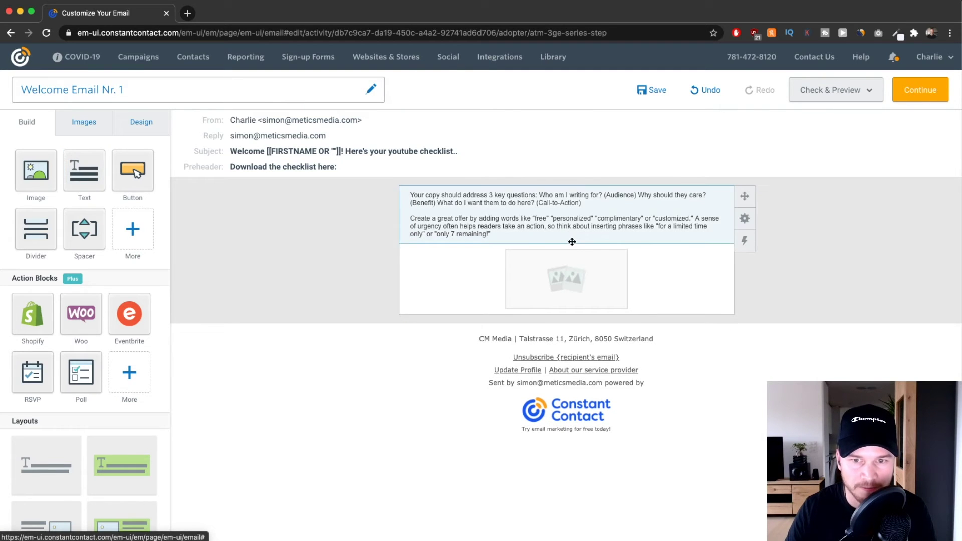
left_click(532, 217)
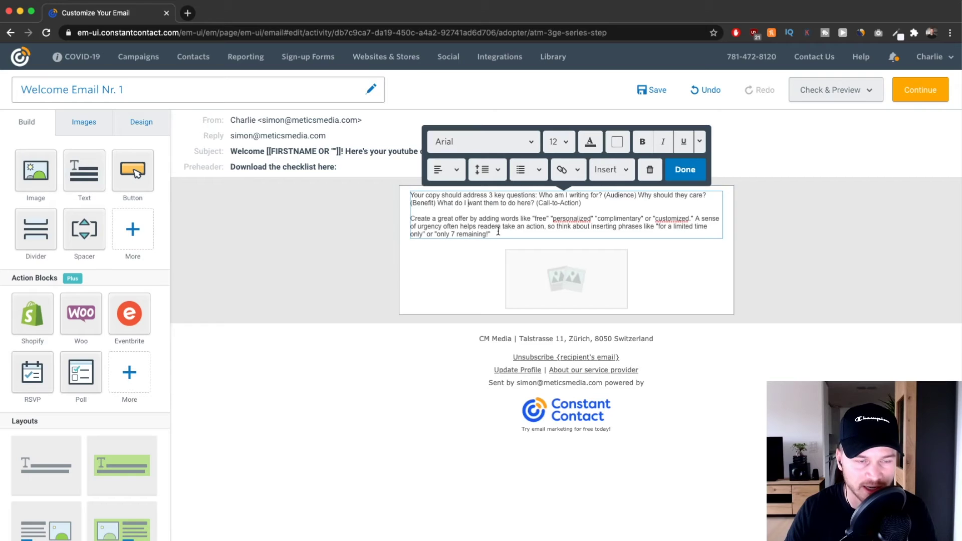
left_click(578, 274)
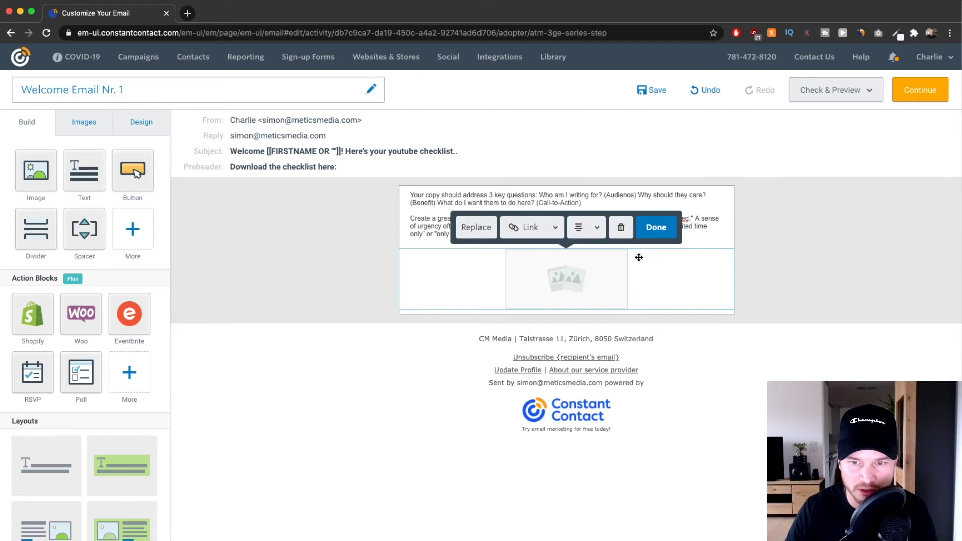
left_click(621, 228)
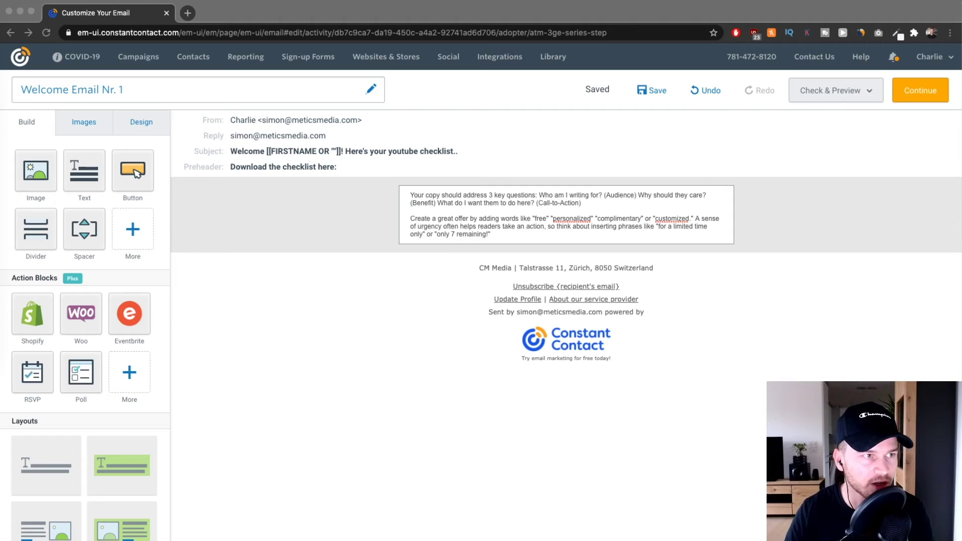
Replace the block's sample text with the prepared copy starting "Welcome to my email newsletter!" and set all of it to font size 14
left_click_drag(499, 234, 413, 197)
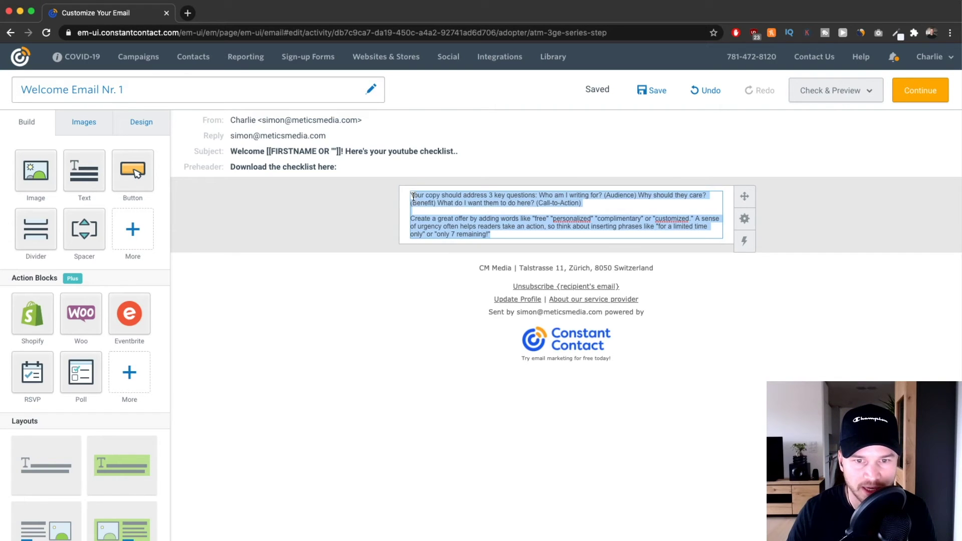
type("Welcome to my email newsletter!  I promise you that you'll receive nothing but valuable information from my emails.  ...if at some point you don't want to receive my emails anymore, there's a link at the bottom of every email where you can easily unsubscribe at any time.  Here's how to get started and get the most from me:  1. Add this email address to your contacts & whitelist my emails  To make sure you don't miss any important information, we have to make sure that my emails don't go to your promotion/spam folder.  If you're using Gmail, just click the three dots on the top right of this email and add me to your contact list.  If this email ended up in your spam or promotions folder, make sure to drag it into your primary inbox.  All good? Perfect!  2. Subscribe to my YouTube Channel  YouTube is the best way for me to give you as much value as possible by sharing new strategies and giving you step-by-step tutorials.  Make sure you don't miss my videos by subscribing to my channel:  > Click here to subscribe to my YouTube Channel  3. Download your FREE Youtube Optimization Checklist  Specifically for my subscribers, I've put together a youtube checklist including all the steps it takes to optimize your videos for the youtube algorithm.")
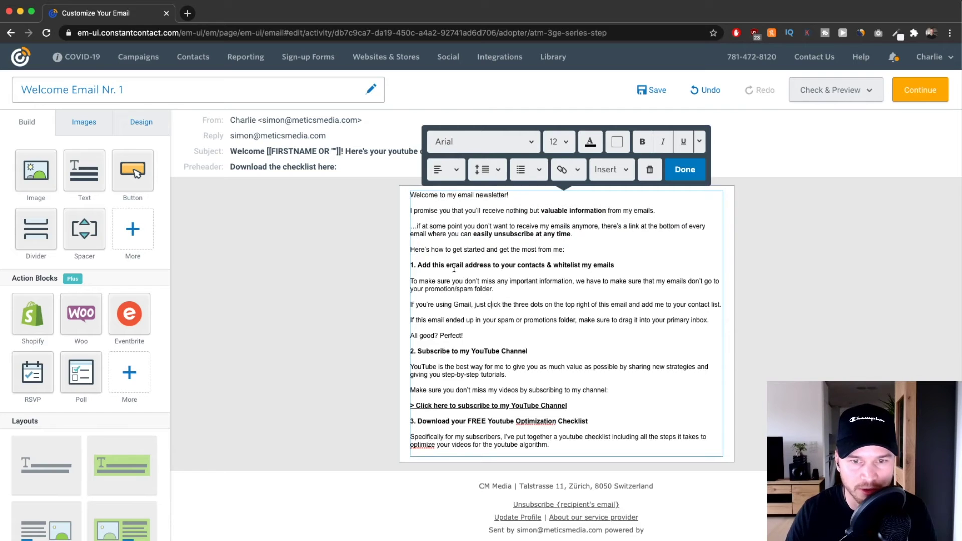
key("ctrl+a")
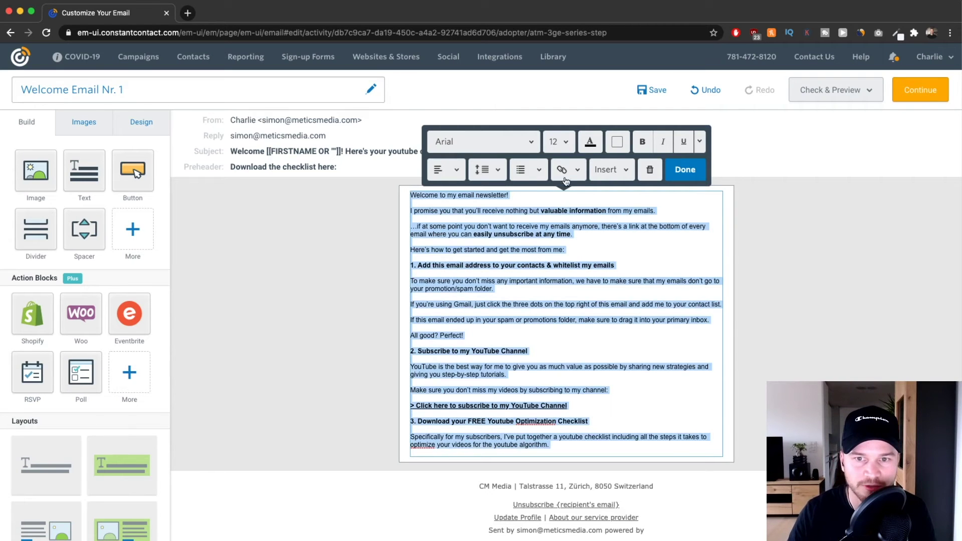
left_click(559, 142)
left_click(558, 273)
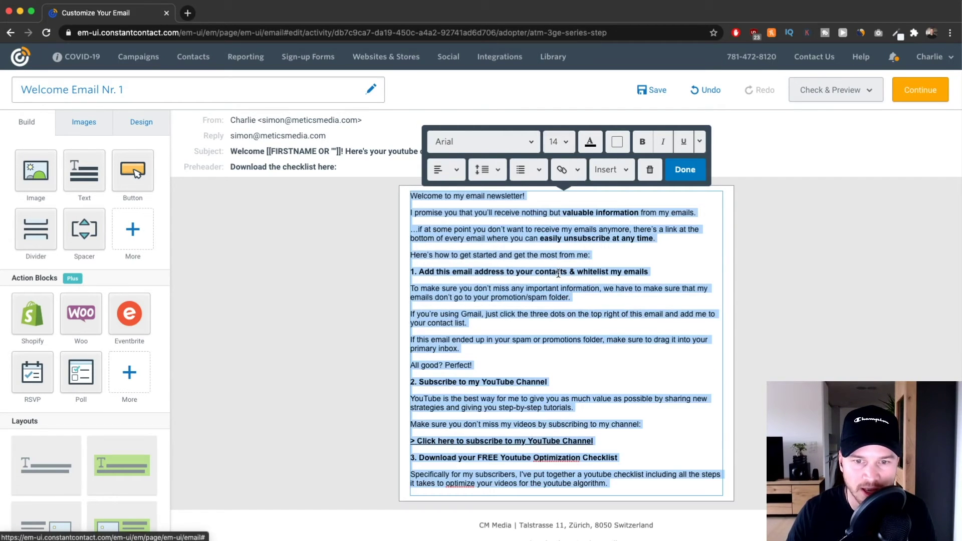
Add a new first line above "Welcome to my email newsletter!" in the text block and enter "Hey" on it
left_click(499, 290)
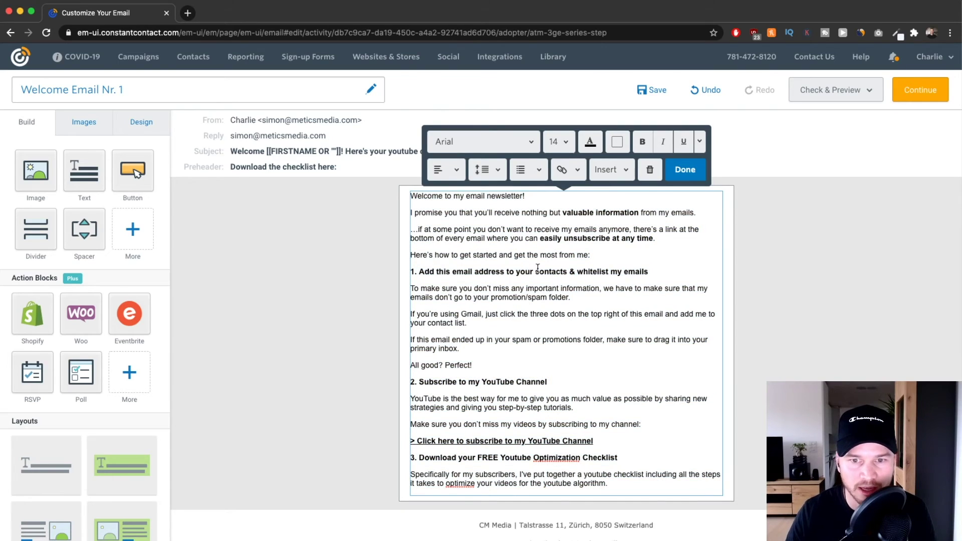
scroll(537, 273, "up", 5)
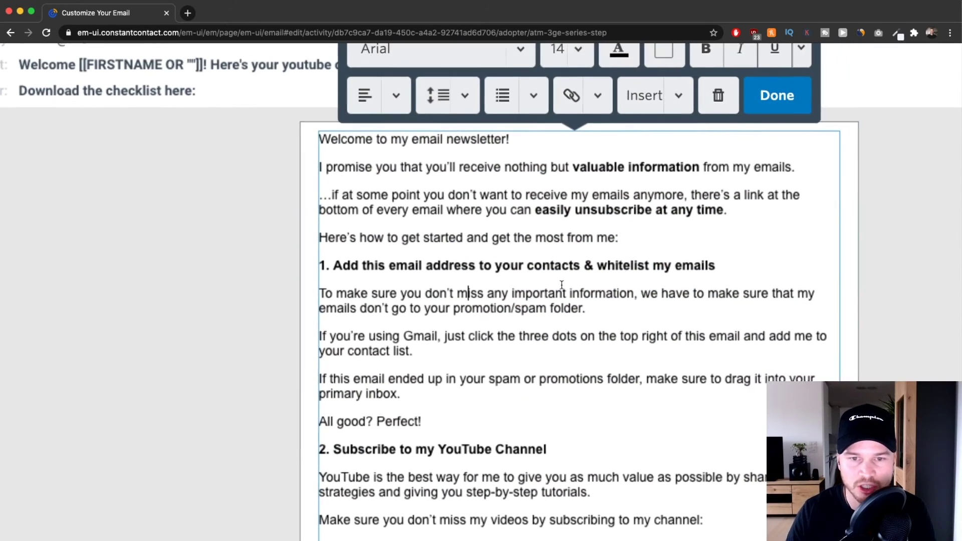
scroll(503, 251, "down", 5)
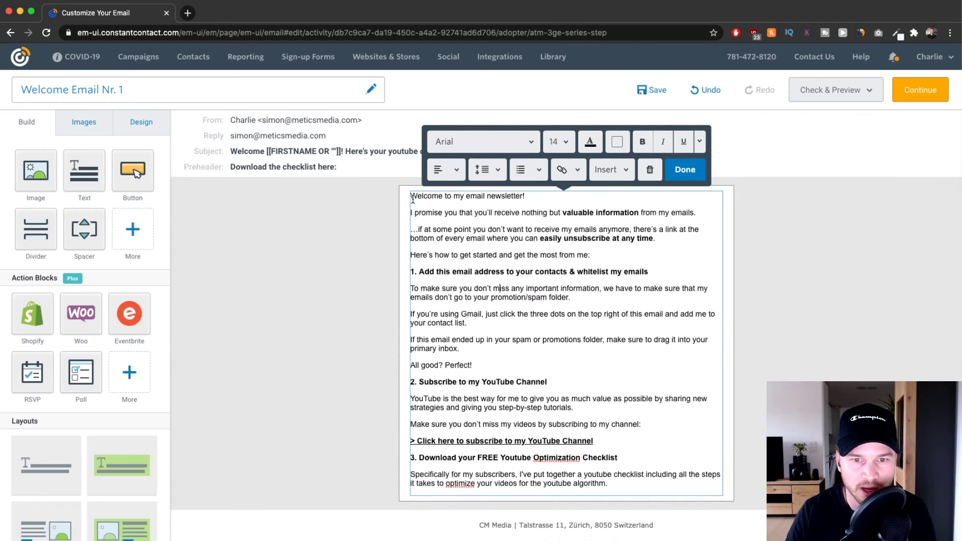
left_click(412, 197)
key("Return")
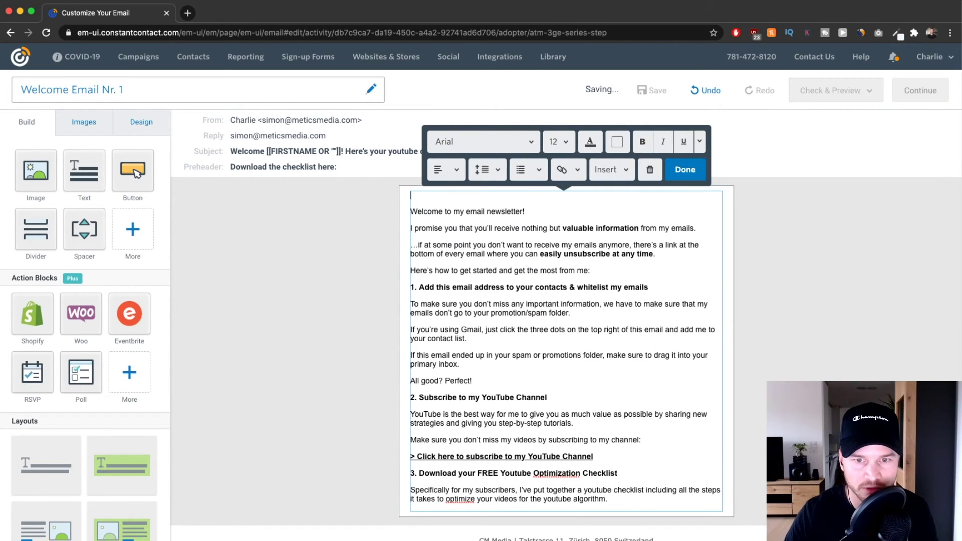
scroll(418, 206, "up", 5)
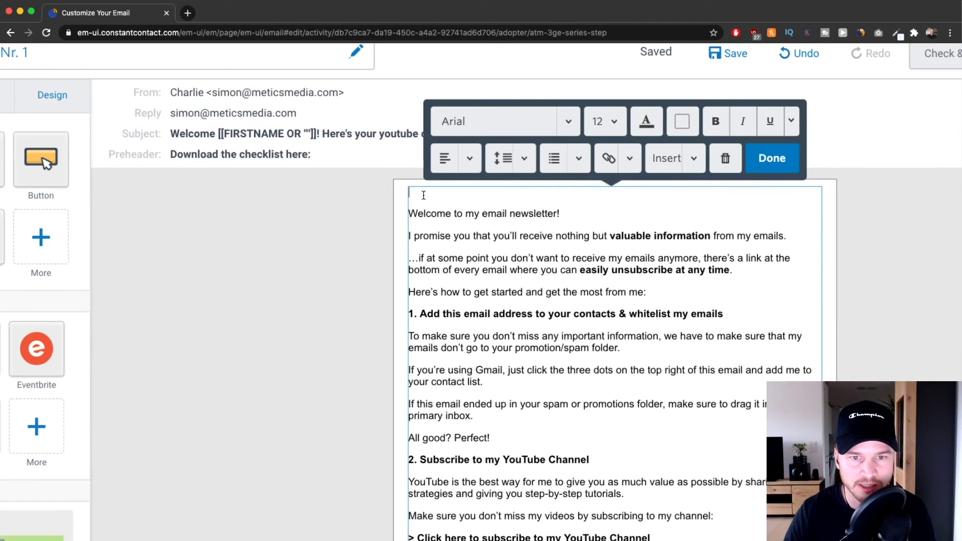
type("Hey")
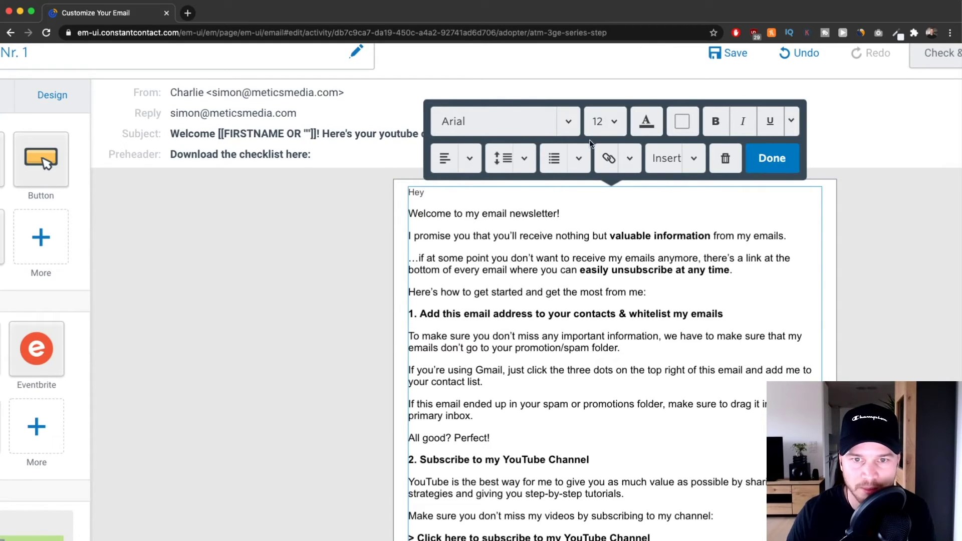
Set up a greeting tag with "Hey", First Name and "!" as the primary greeting, and start editing the secondary greeting
left_click(688, 163)
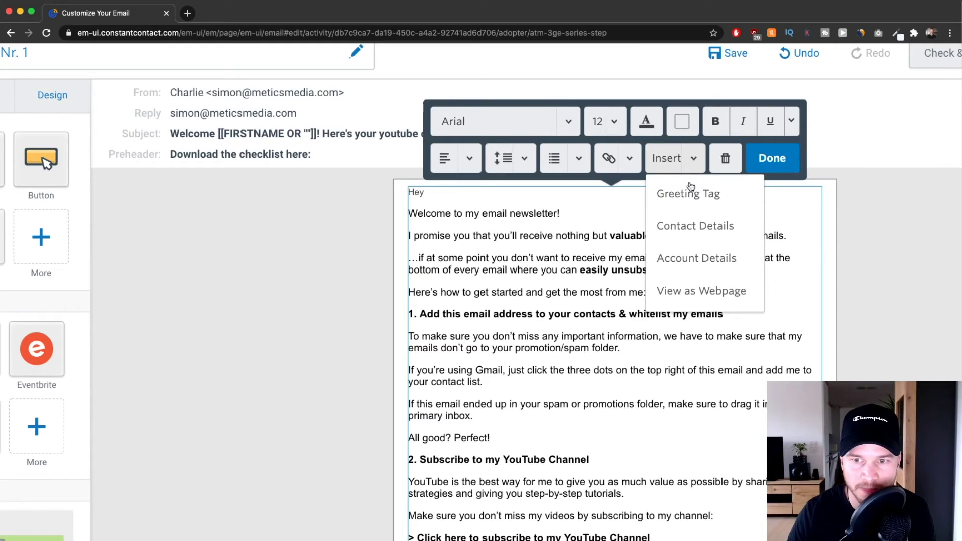
left_click(684, 194)
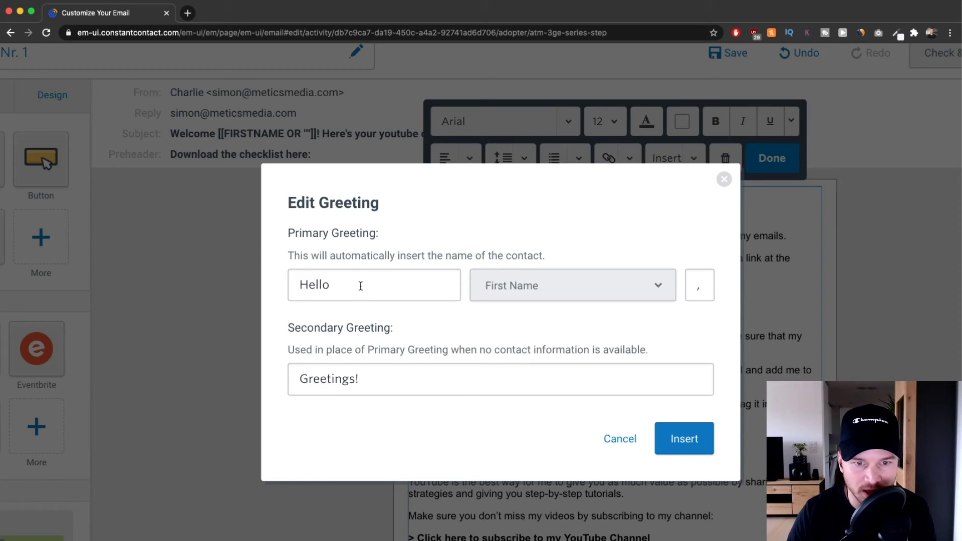
left_click(334, 286)
left_click_drag(333, 285, 290, 273)
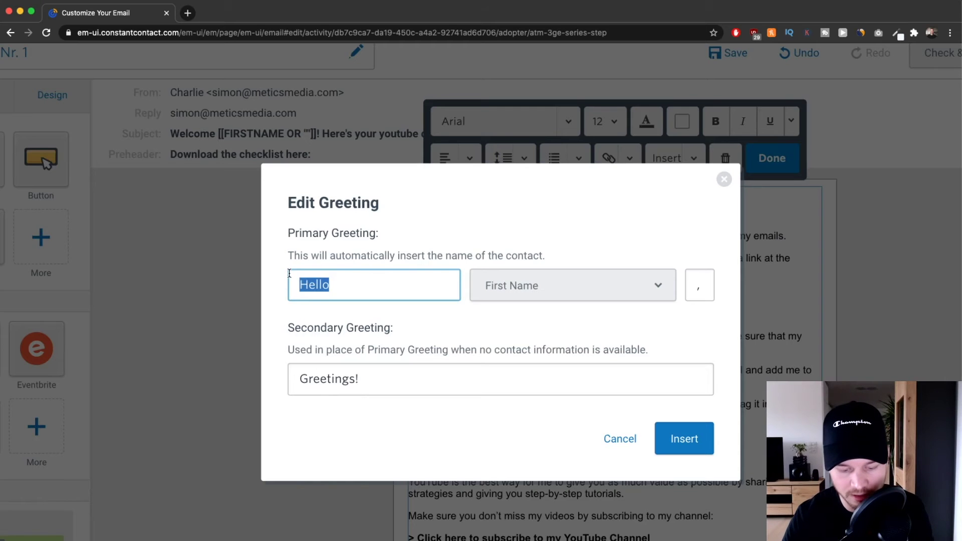
type("Hey")
left_click_drag(699, 282, 681, 287)
type("!")
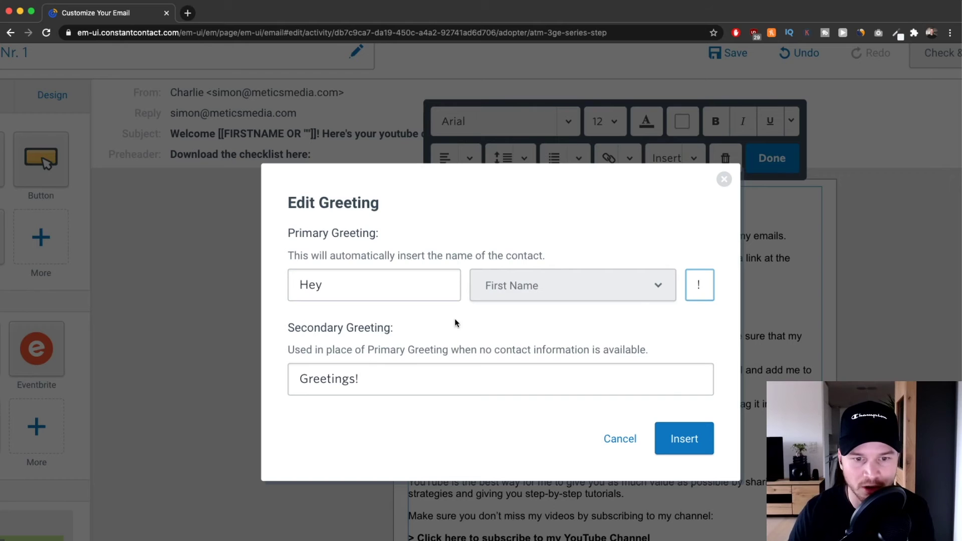
left_click(356, 377)
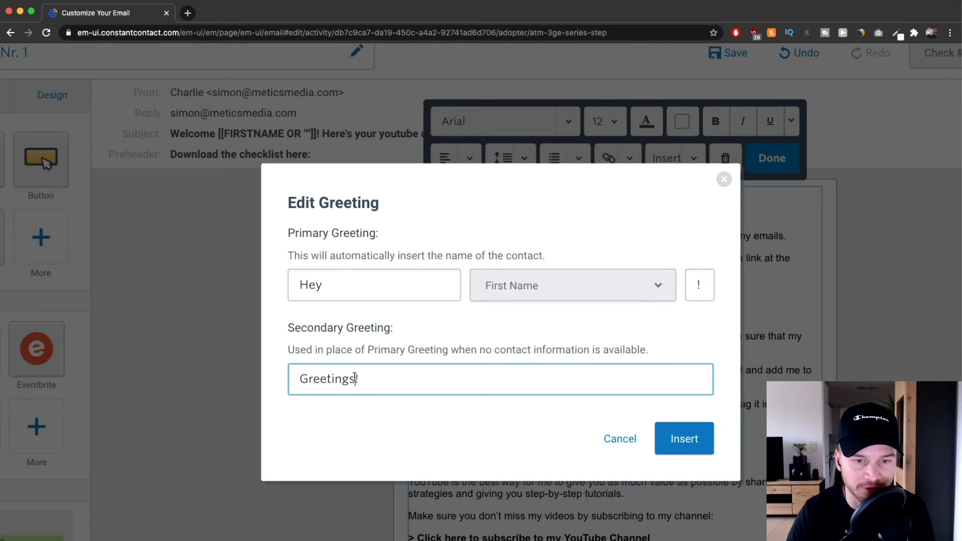
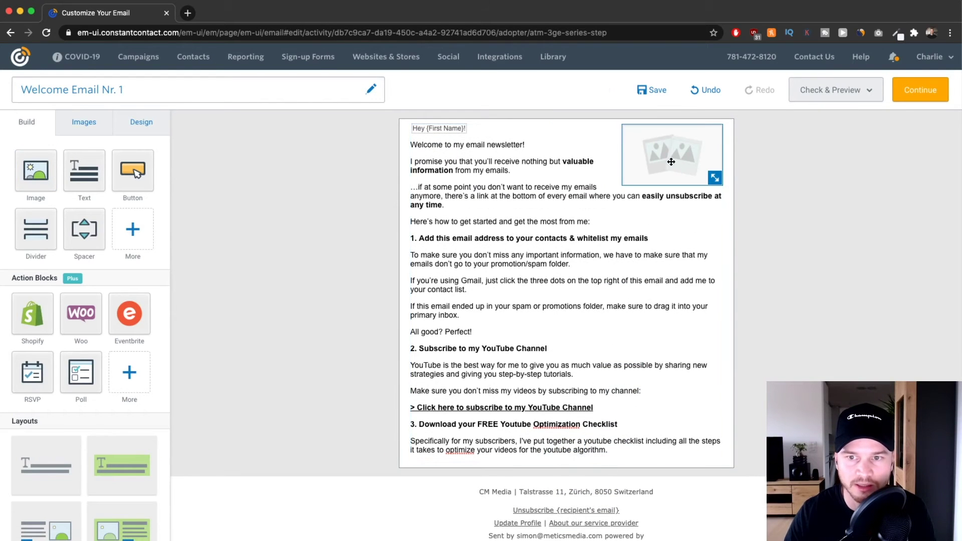
Remove the image placeholder from the text block and review the email copy down to the checklist section
left_click(728, 125)
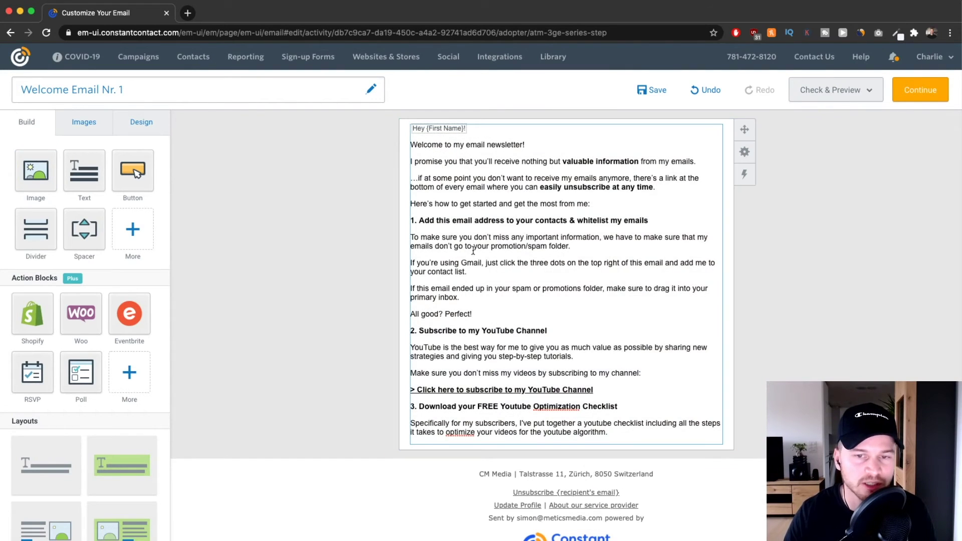
scroll(552, 323, "up", 3)
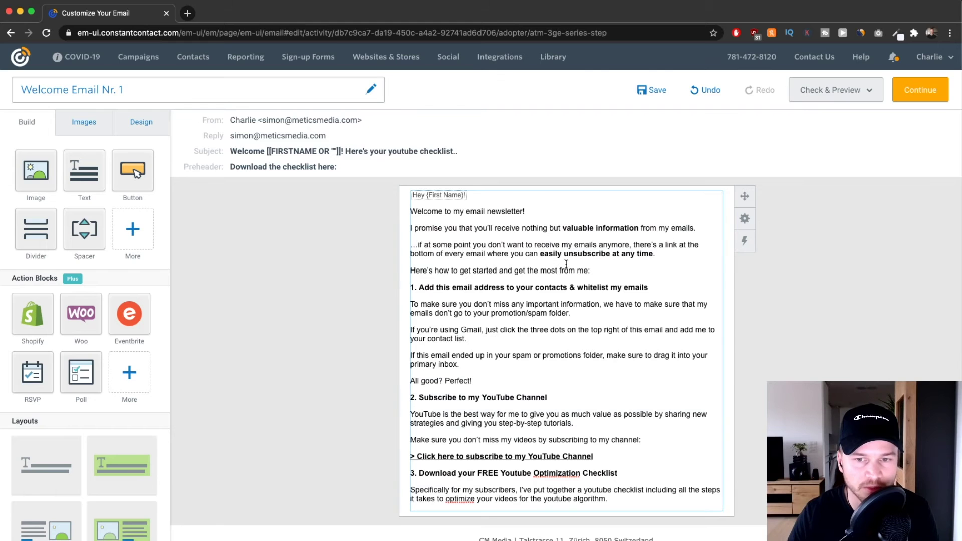
scroll(545, 286, "up", 5)
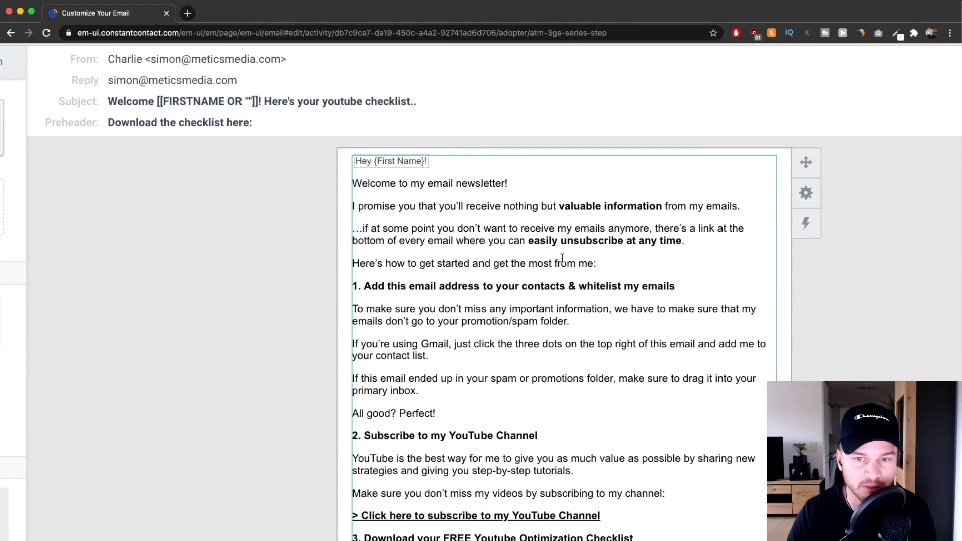
scroll(561, 257, "down", 3)
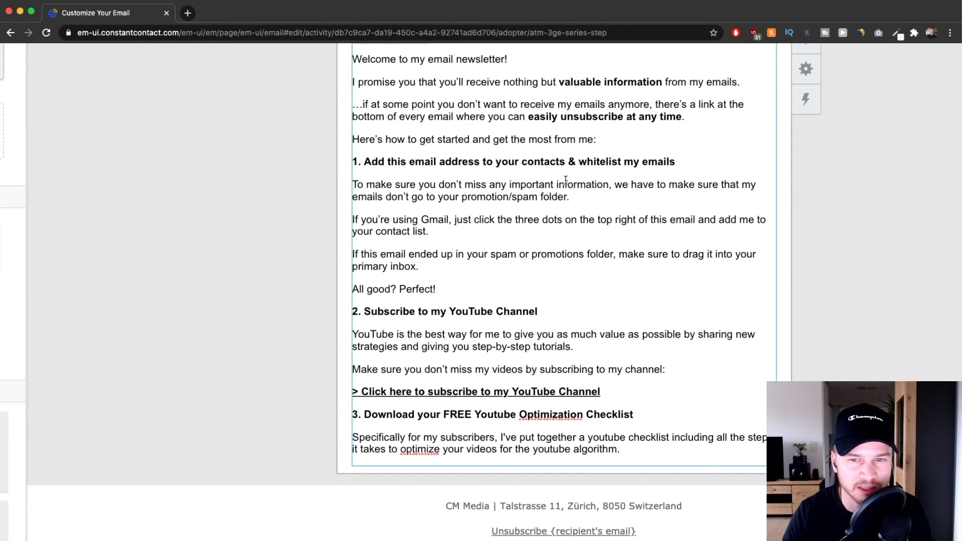
scroll(474, 205, "down", 3)
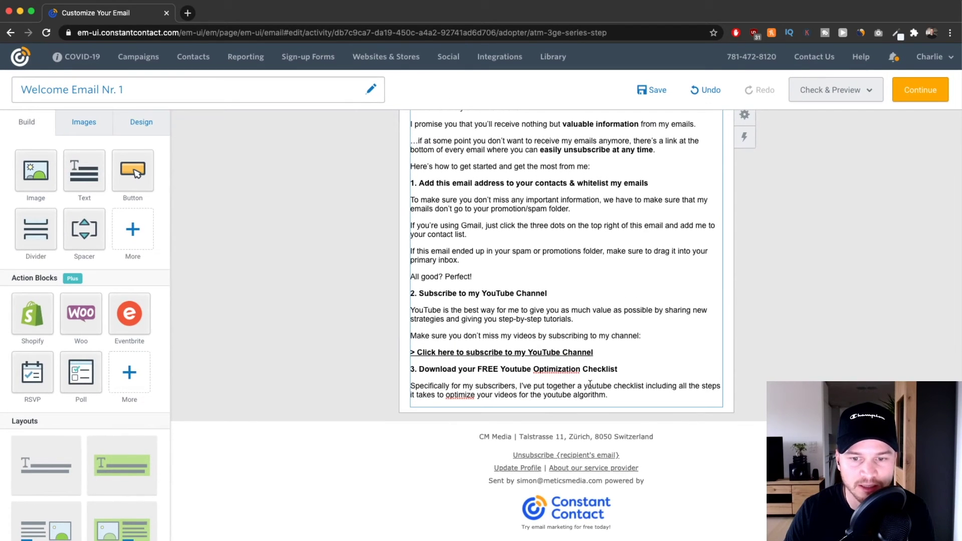
Add the prepared line "> Click here to download the YouTube Checklist" at the end of the text block and set it to font size 14
left_click(591, 385)
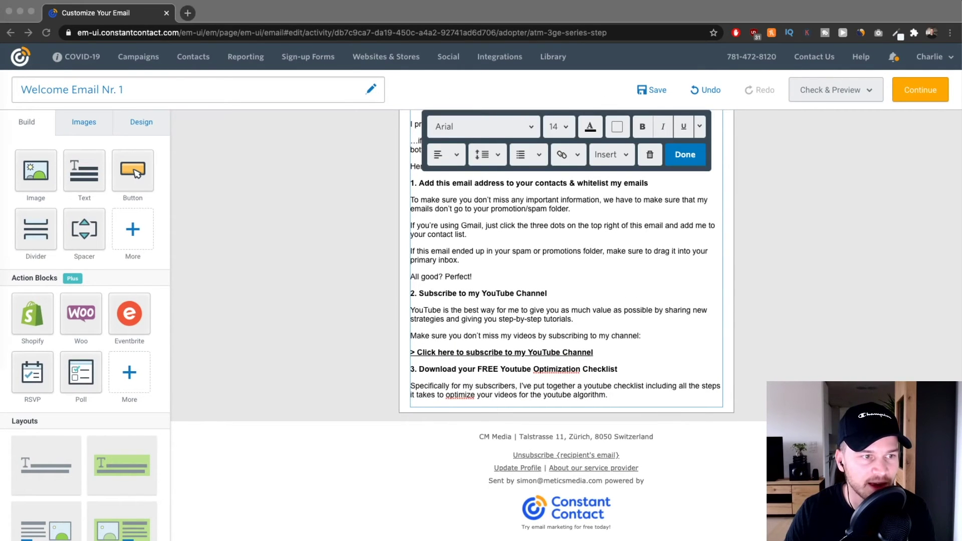
key("super+Tab")
type("> Click here to download the YouTube Checklist")
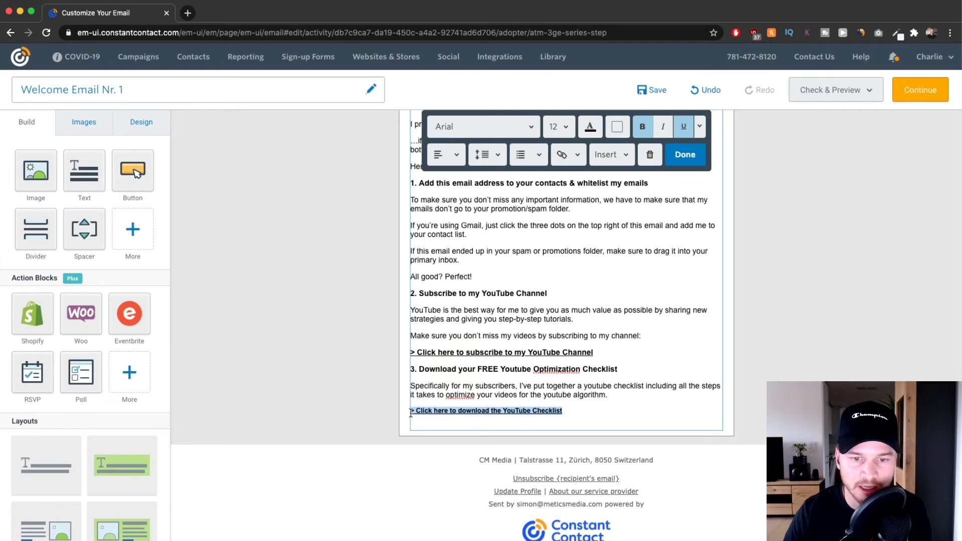
left_click(560, 127)
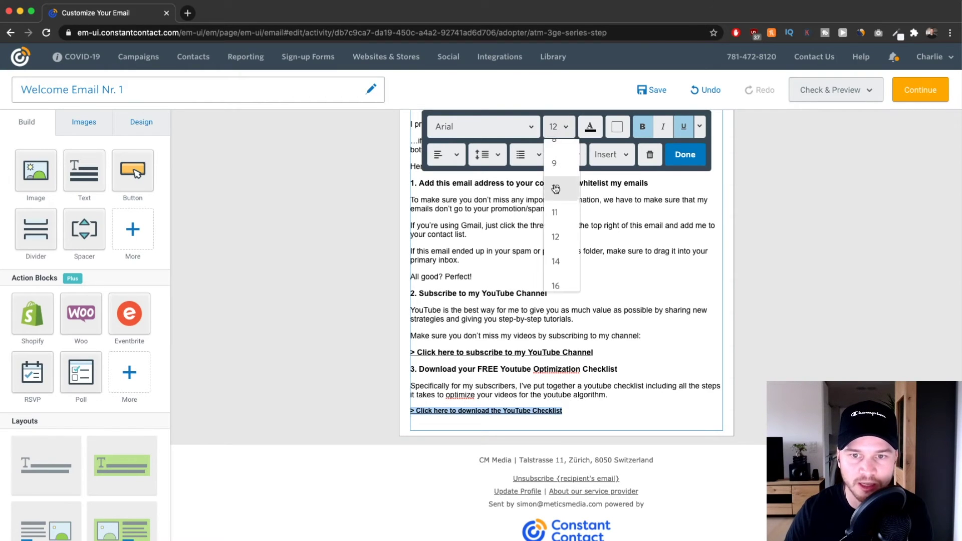
left_click(556, 261)
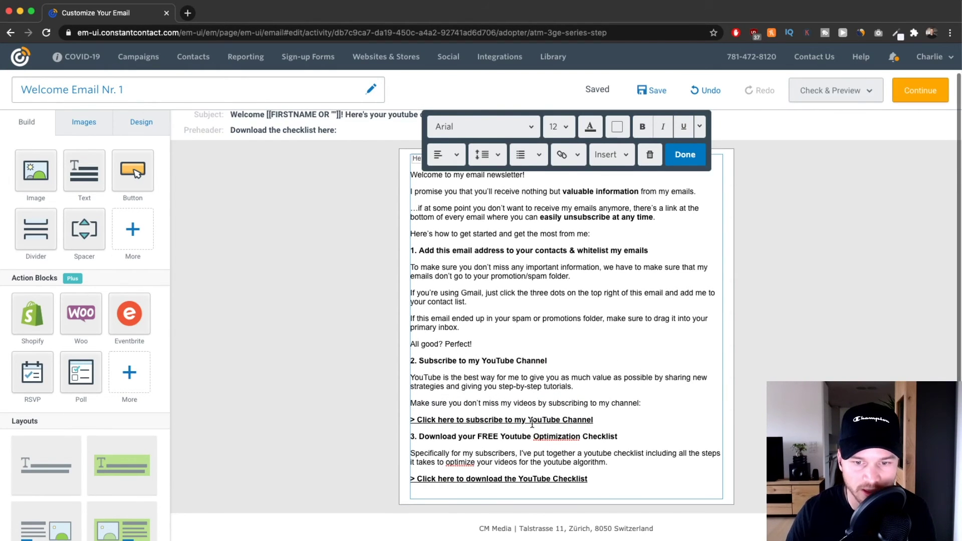
scroll(532, 418, "up", 3)
scroll(527, 427, "up", 3)
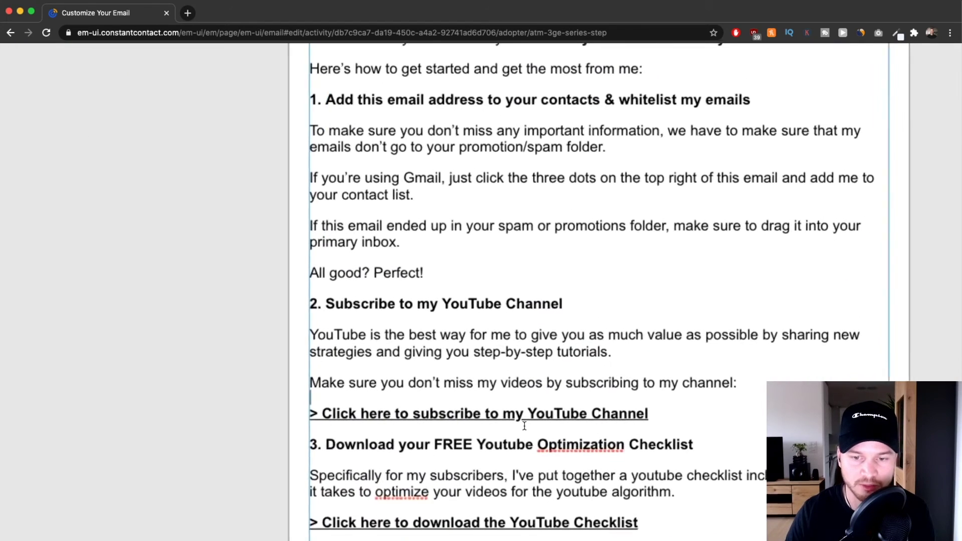
scroll(457, 384, "down", 3)
left_click_drag(307, 340, 644, 328)
right_click(558, 340)
key("Escape")
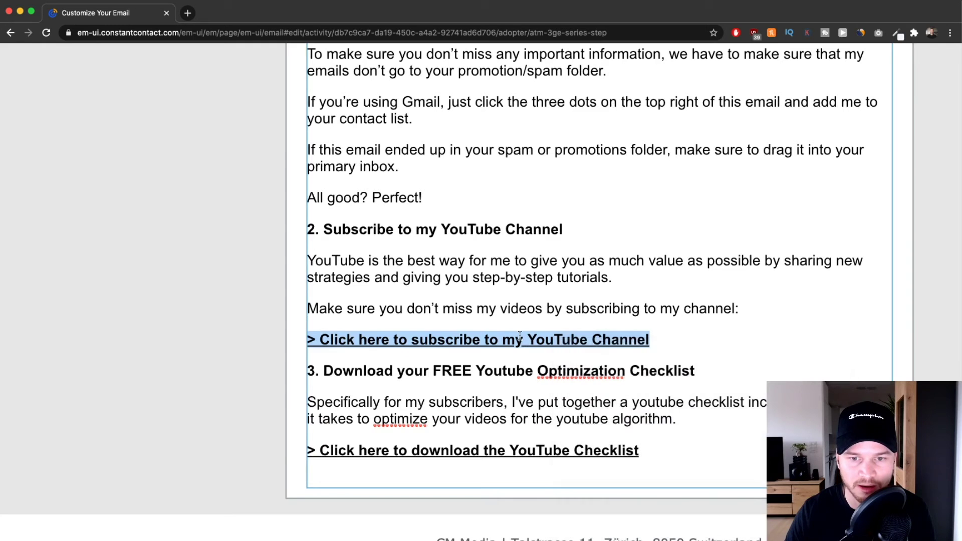
left_click(522, 340)
left_click_drag(649, 340, 308, 341)
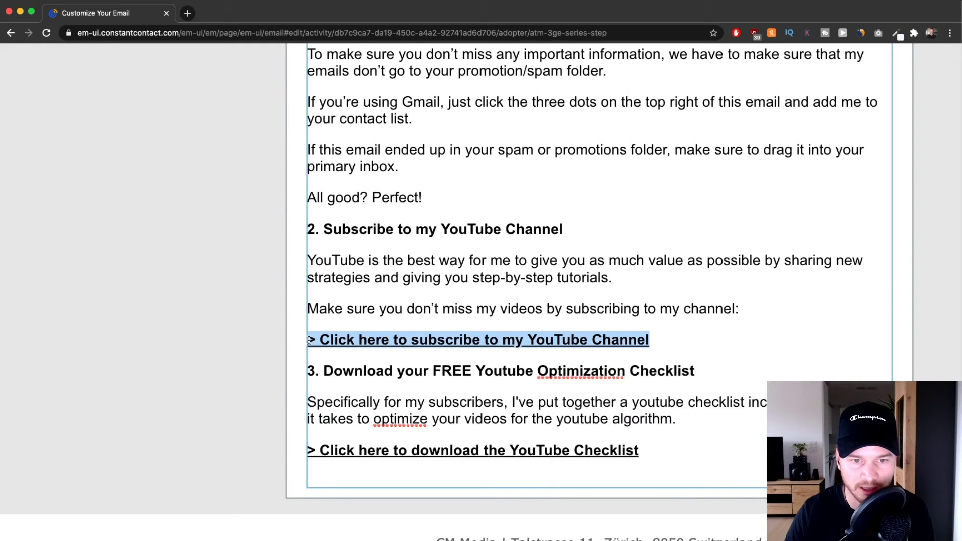
scroll(403, 334, "down", 5)
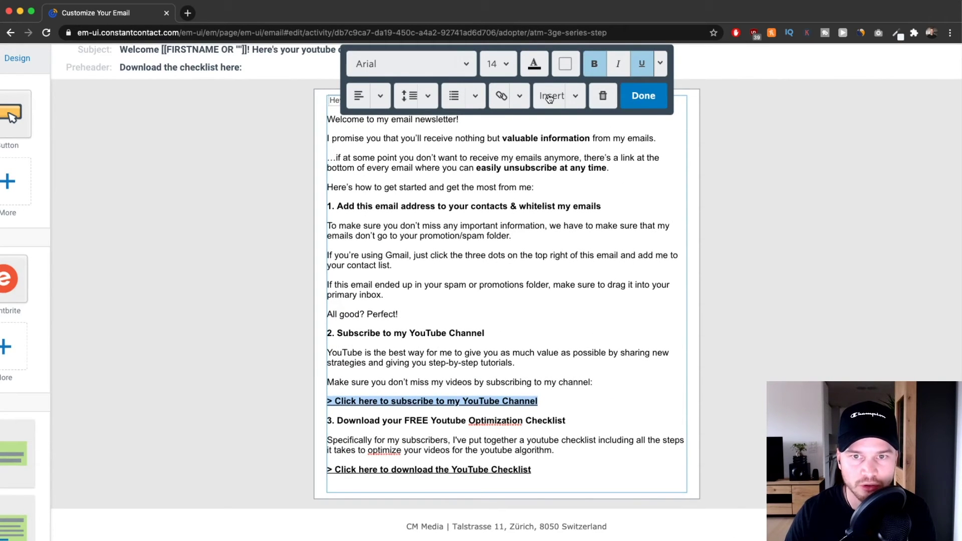
left_click(506, 97)
left_click(520, 129)
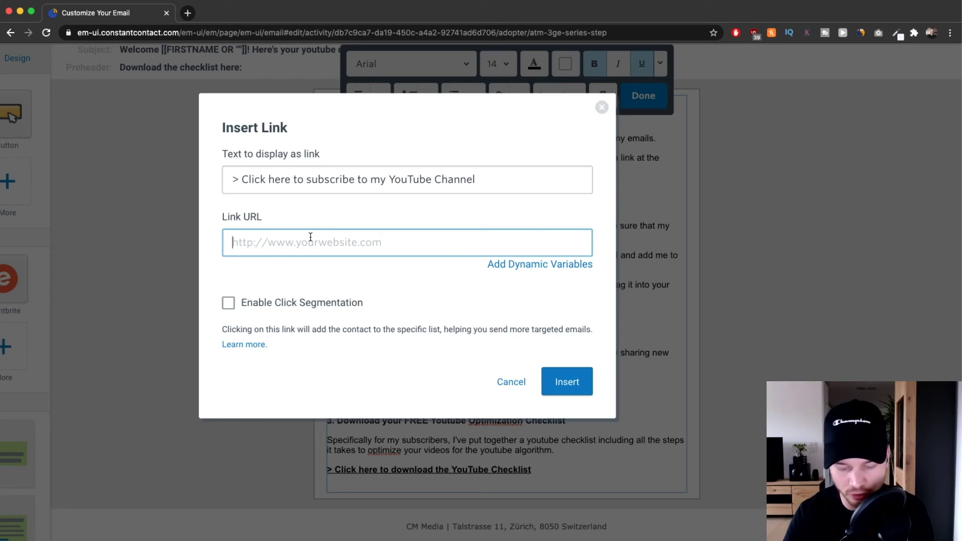
type("you")
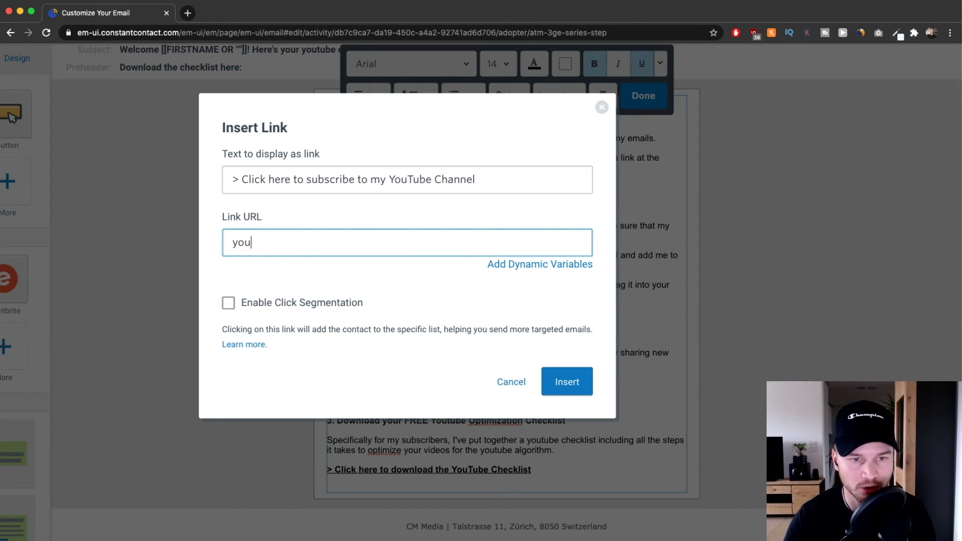
key("BackSpace")
key("BackSpace")
key("BackSpace")
type("httpss")
type("://youtb")
type("e.com/meticsmedi")
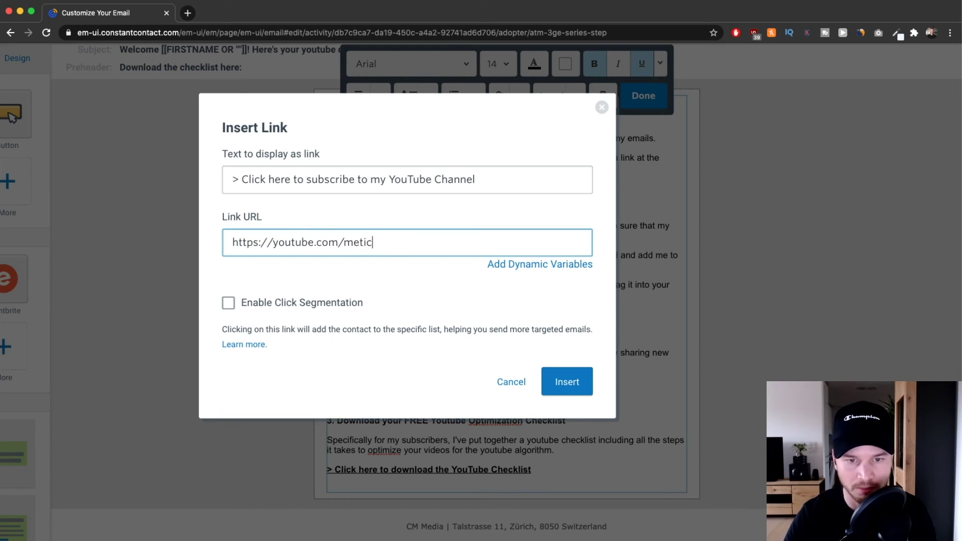
left_click(566, 381)
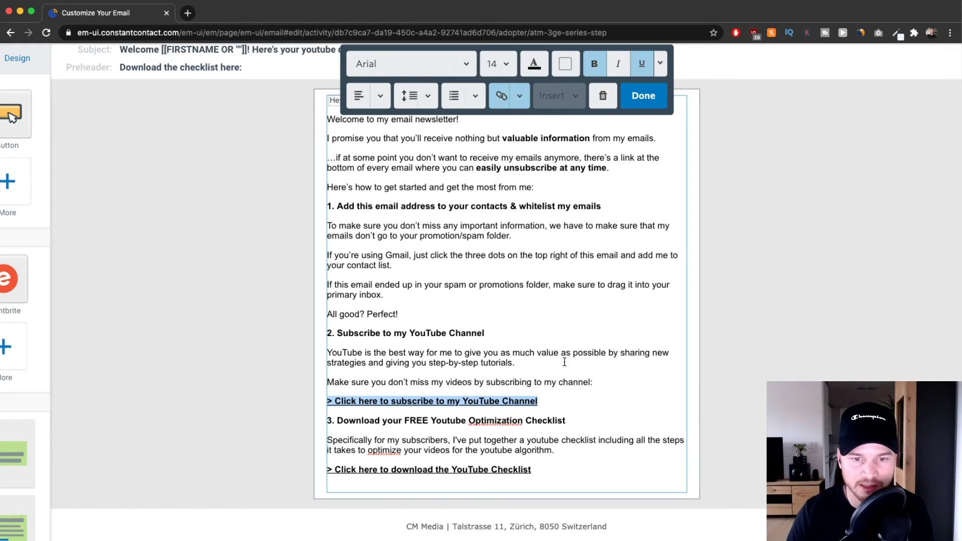
Change the text color of the YouTube channel subscribe link to blue
left_click(539, 64)
left_click(670, 105)
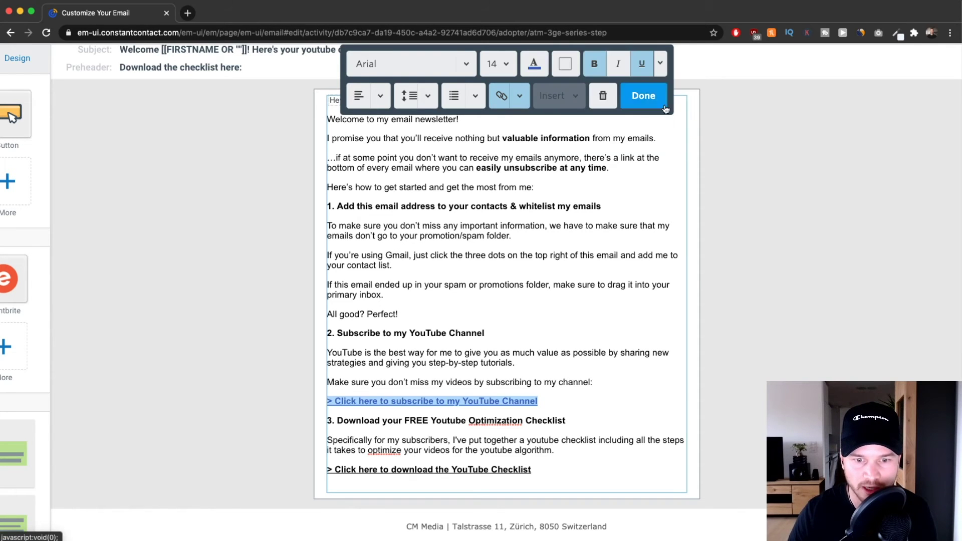
scroll(429, 409, "up", 5)
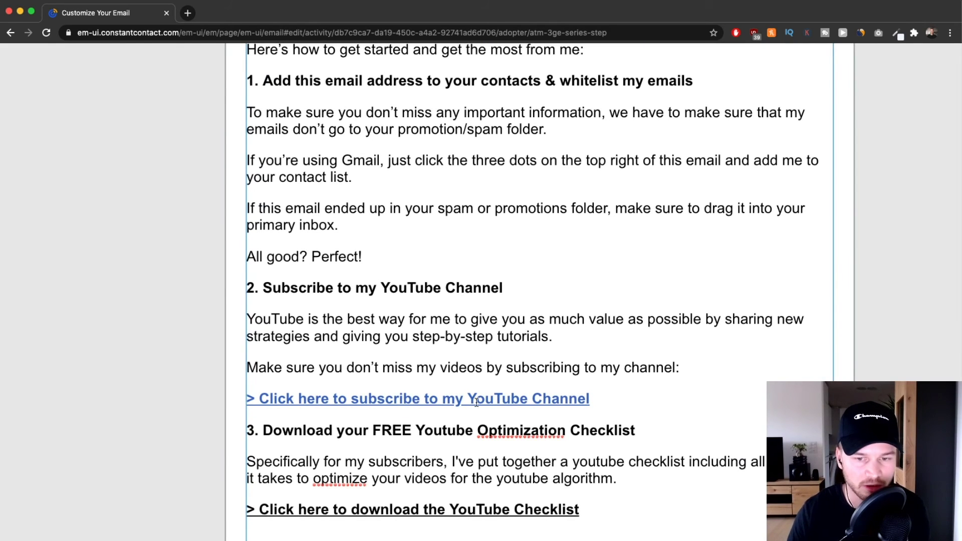
scroll(475, 400, "down", 5)
left_click(564, 421)
left_click_drag(564, 421, 296, 421)
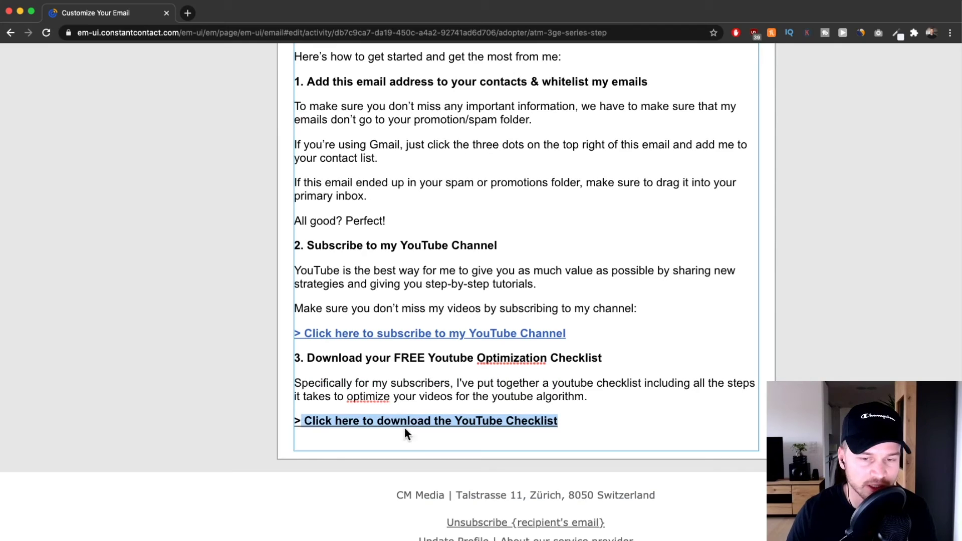
scroll(497, 357, "down", 3)
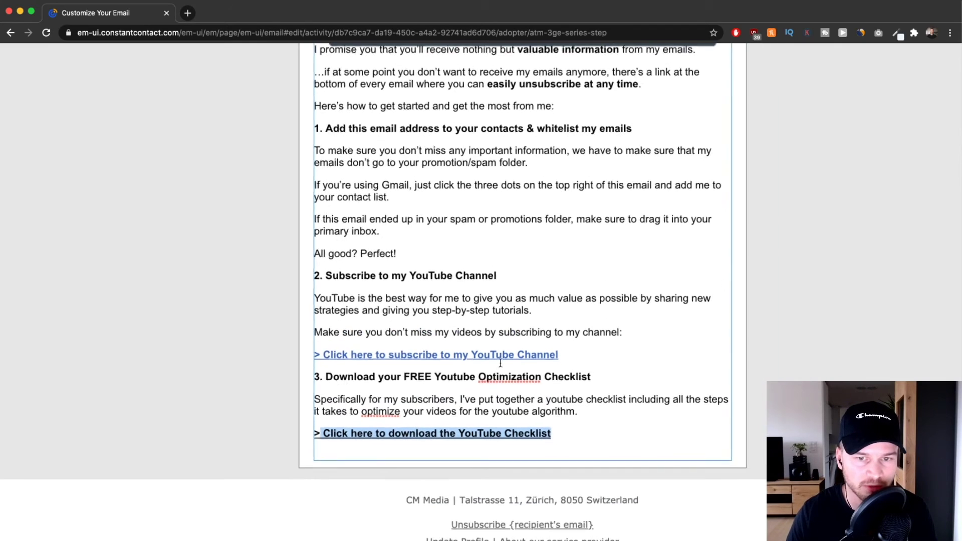
scroll(467, 386, "up", 4)
scroll(466, 386, "down", 4)
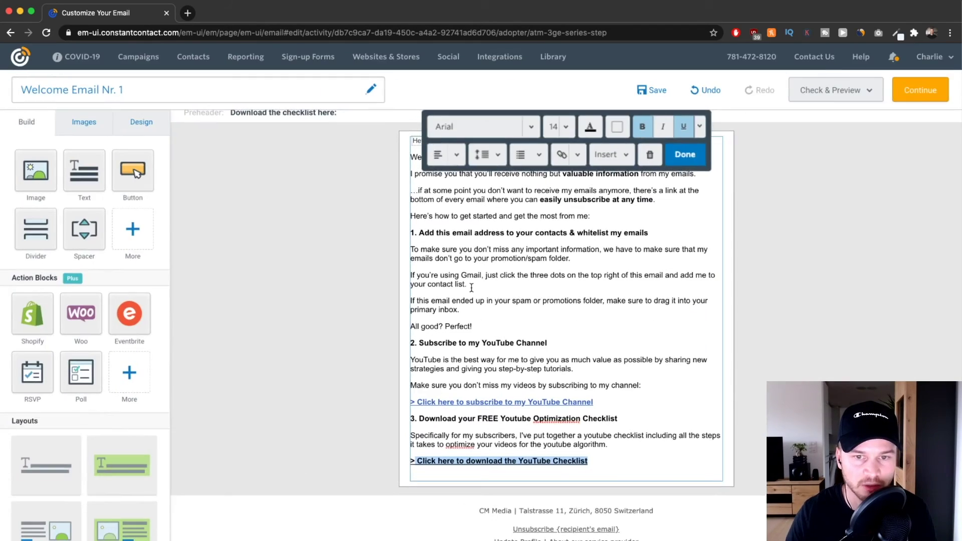
left_click(603, 447)
scroll(611, 431, "up", 3)
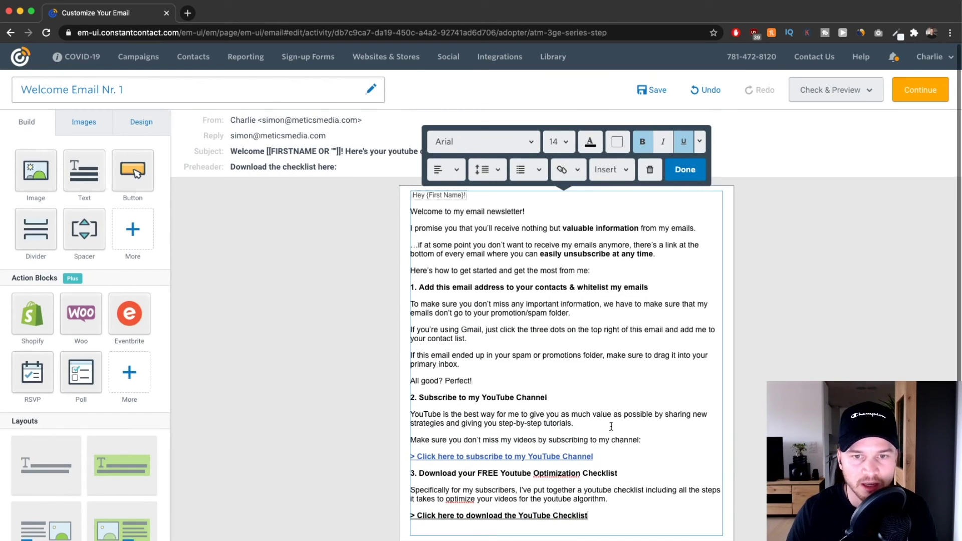
Finish editing the text block and add the shaded layout with an image beside heading and text below it
scroll(669, 381, "down", 3)
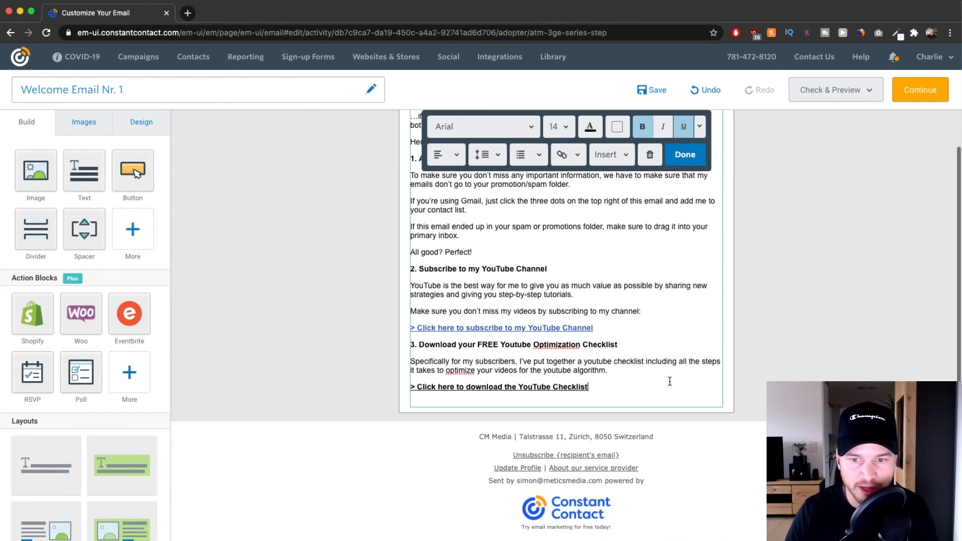
left_click(794, 376)
scroll(127, 250, "down", 4)
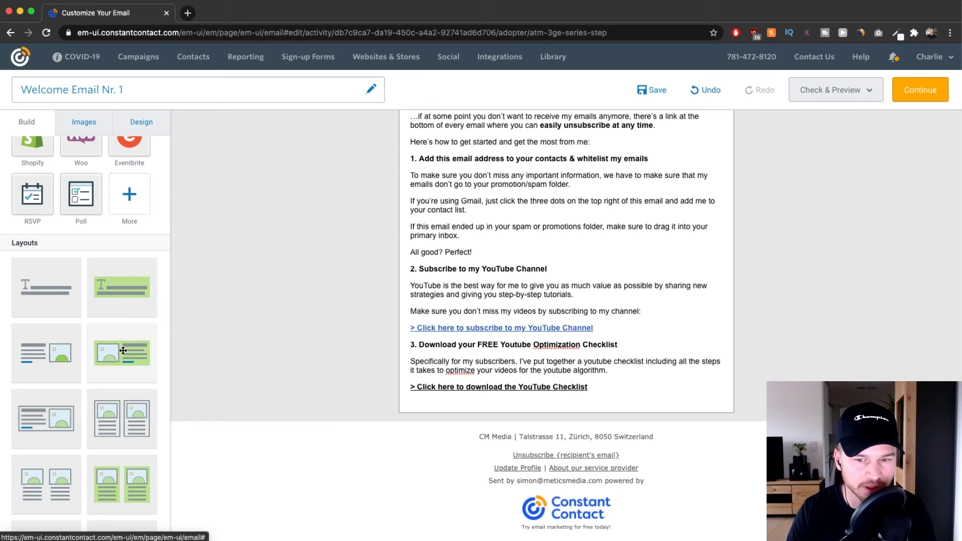
scroll(122, 351, "down", 2)
left_click_drag(116, 288, 513, 394)
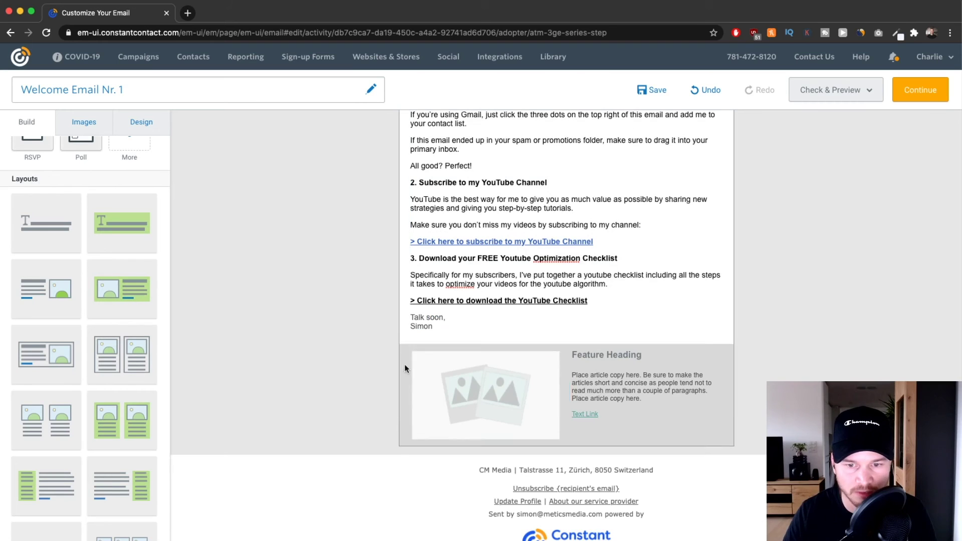
Replace the placeholder image in the new layout with profile pic.jpg uploaded from the computer
left_click(476, 391)
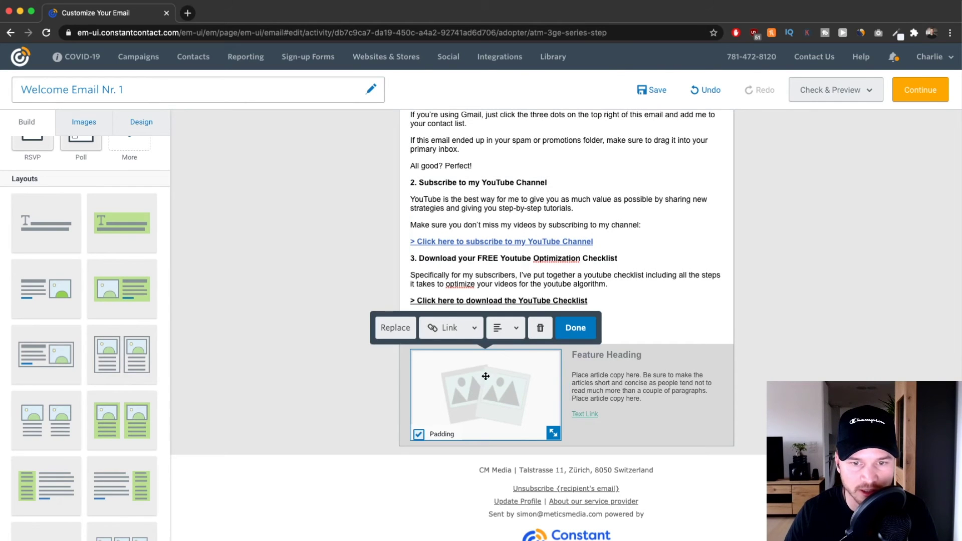
left_click(394, 329)
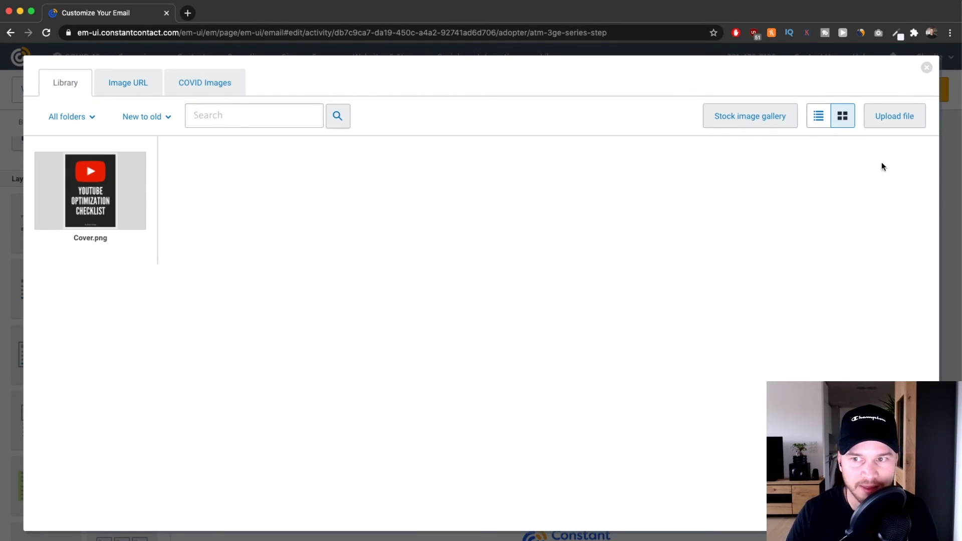
left_click(902, 120)
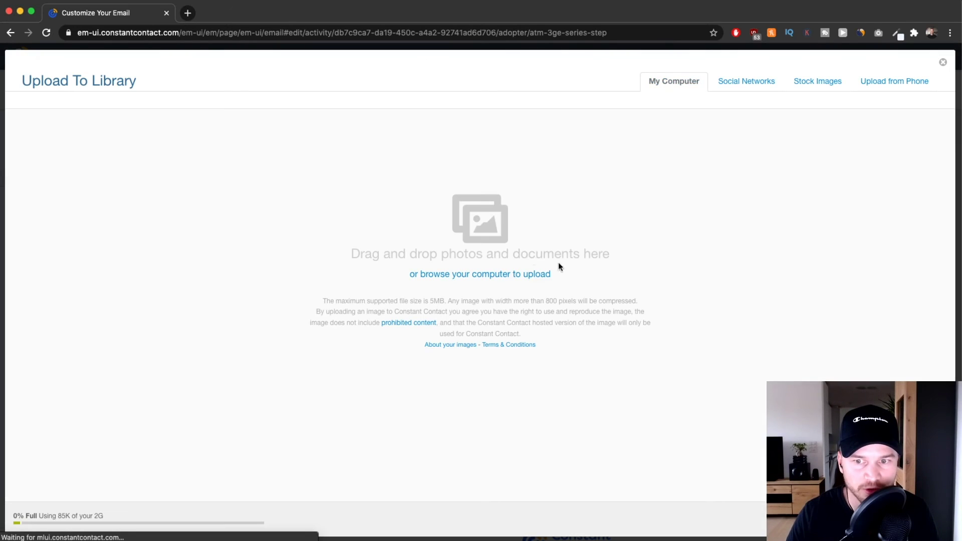
left_click(544, 273)
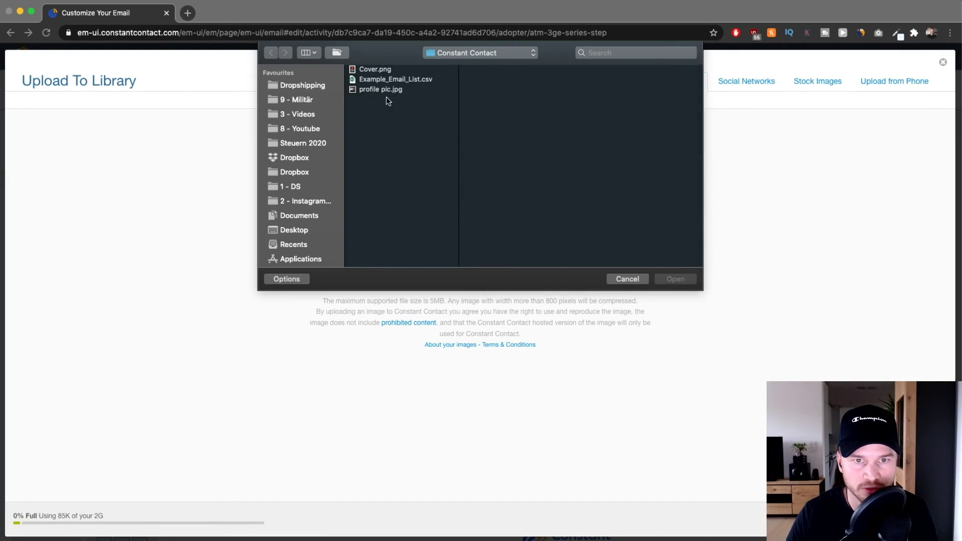
left_click(386, 90)
left_click(663, 280)
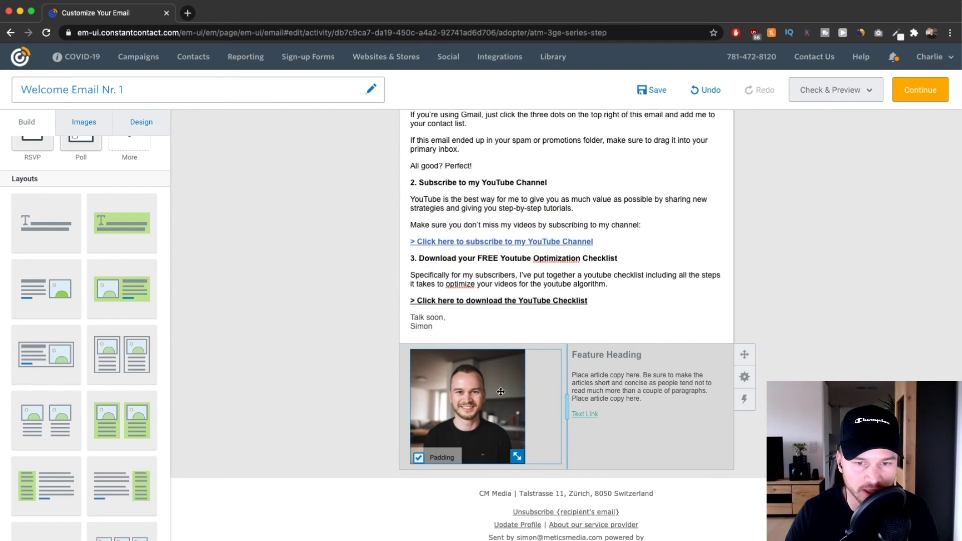
Replace the "Feature Heading" text beside the photo with the sender's first name followed by "/ Metics Media"
double_click(589, 355)
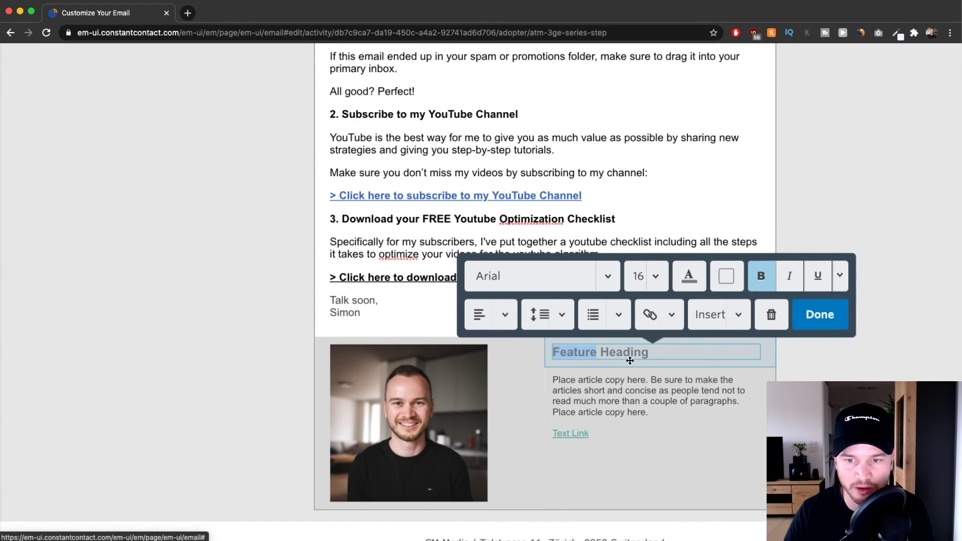
left_click_drag(643, 356, 548, 349)
type("S")
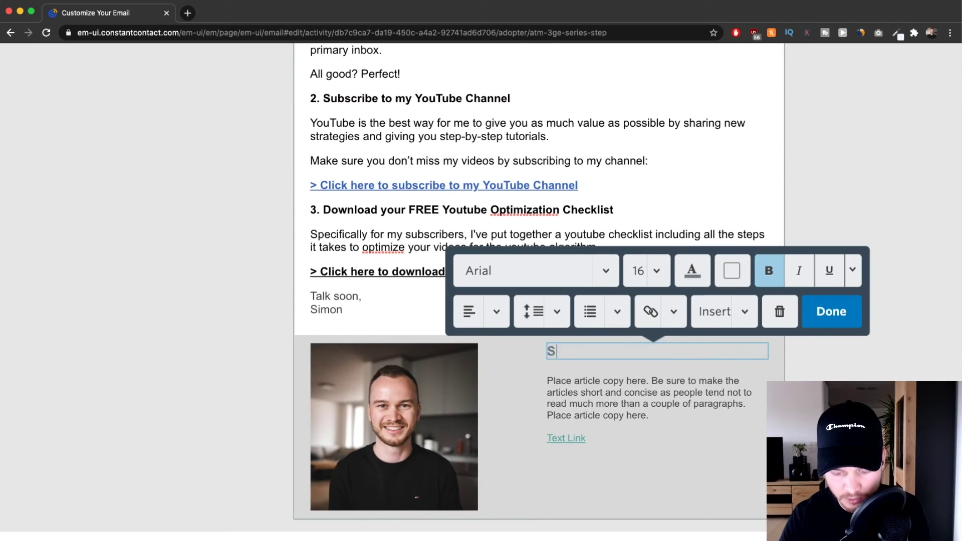
type("imon / Metic")
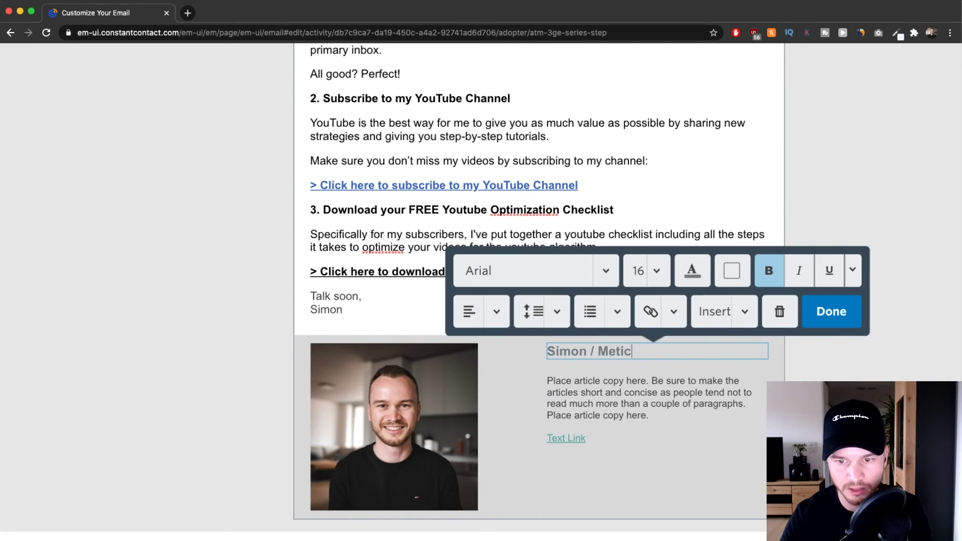
type("s Metid")
key("BackSpace")
key("BackSpace")
key("BackSpace")
type("dia")
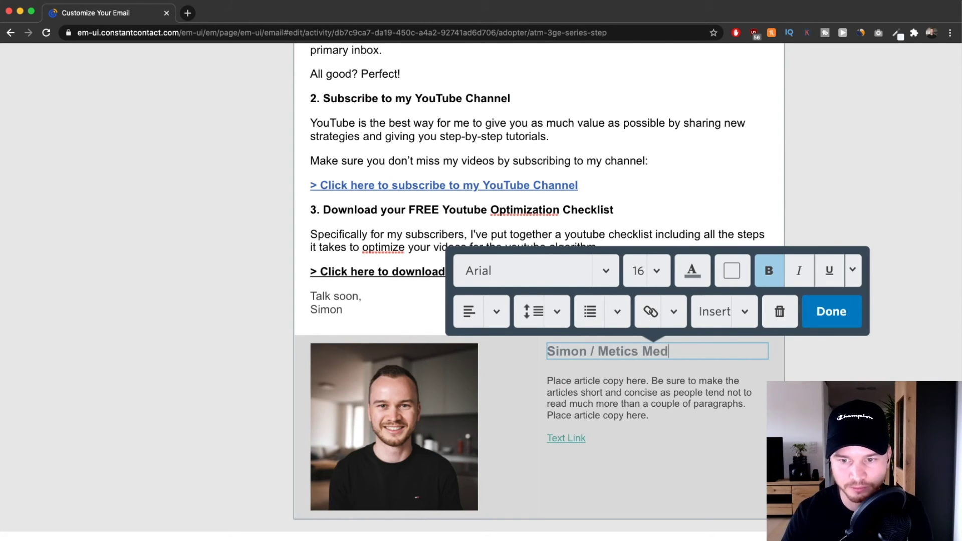
Delete the placeholder article copy and its text link under the heading beside the photo
left_click(604, 404)
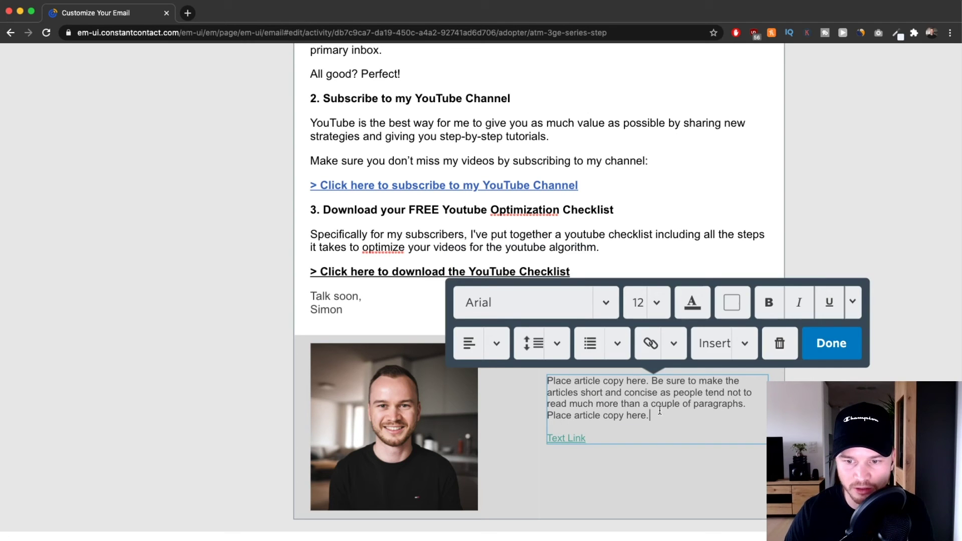
left_click(780, 343)
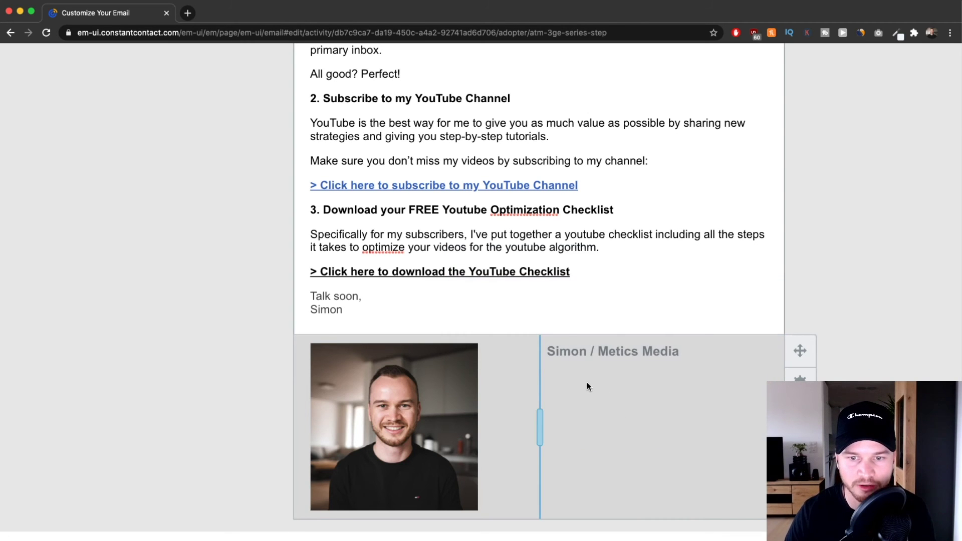
key("super+0")
Review the email layout and examine the footer's address, unsubscribe link, profile link and provider branding
scroll(565, 303, "down", 2)
scroll(565, 304, "up", 6)
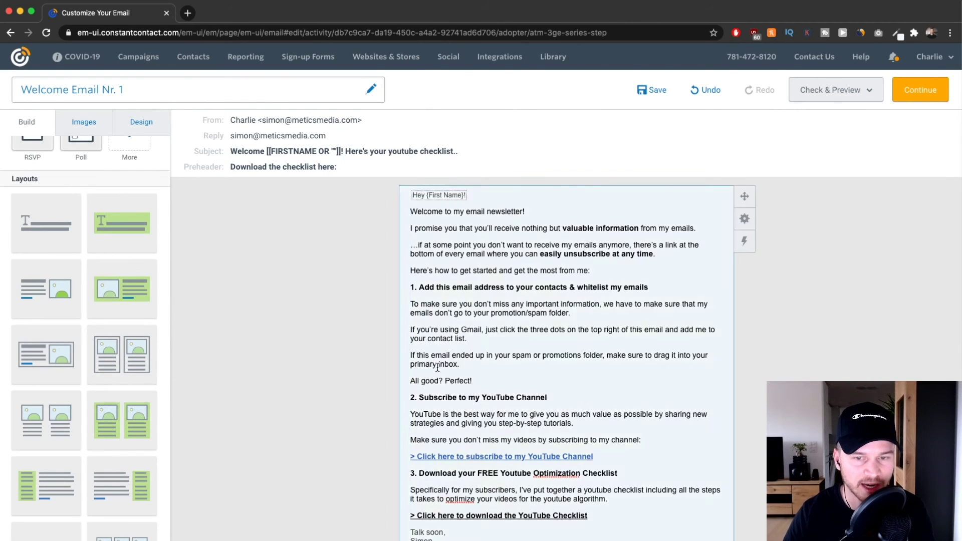
scroll(96, 311, "up", 5)
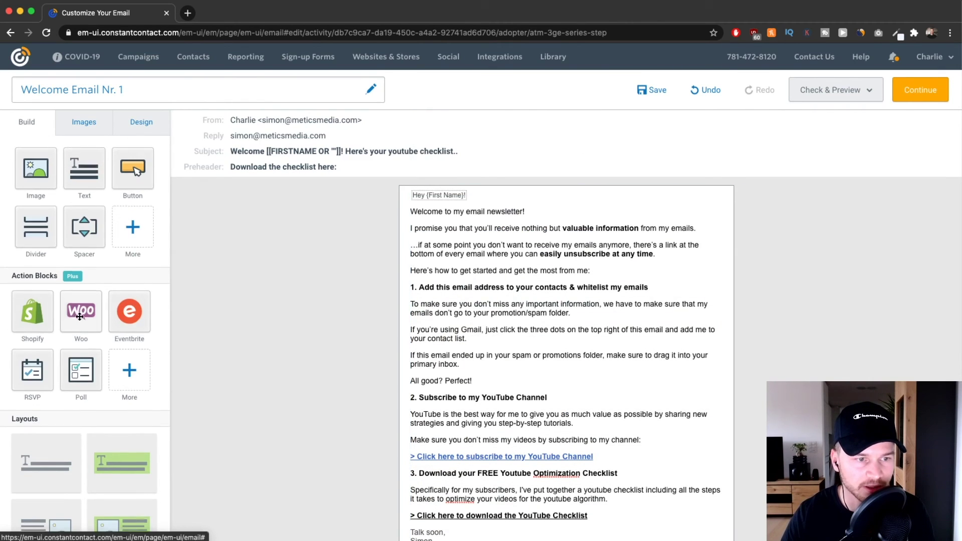
scroll(79, 317, "down", 3)
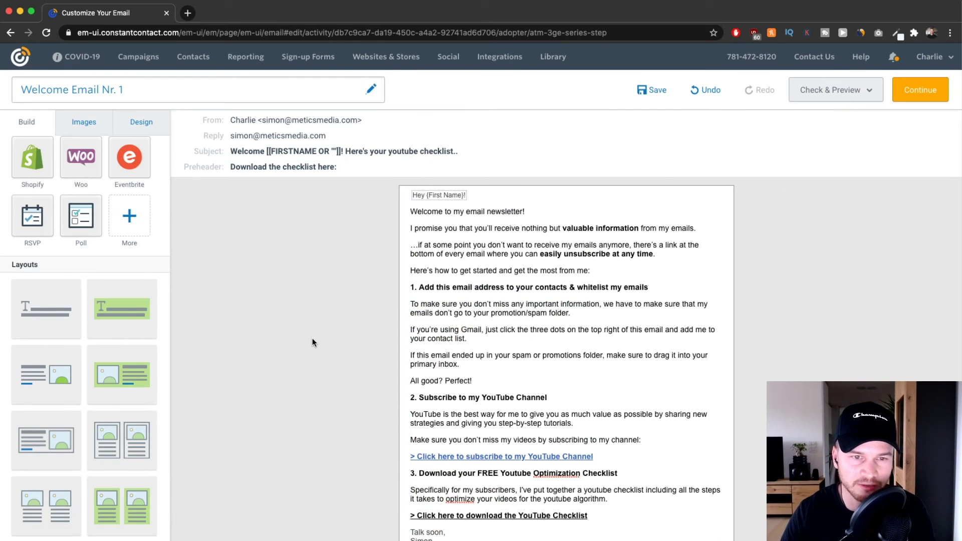
scroll(666, 389, "down", 6)
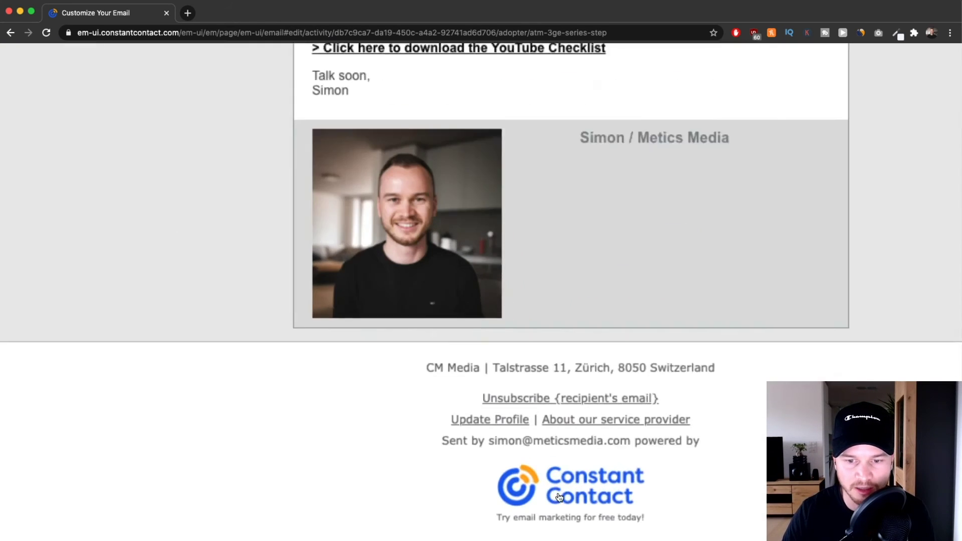
scroll(560, 497, "up", 3)
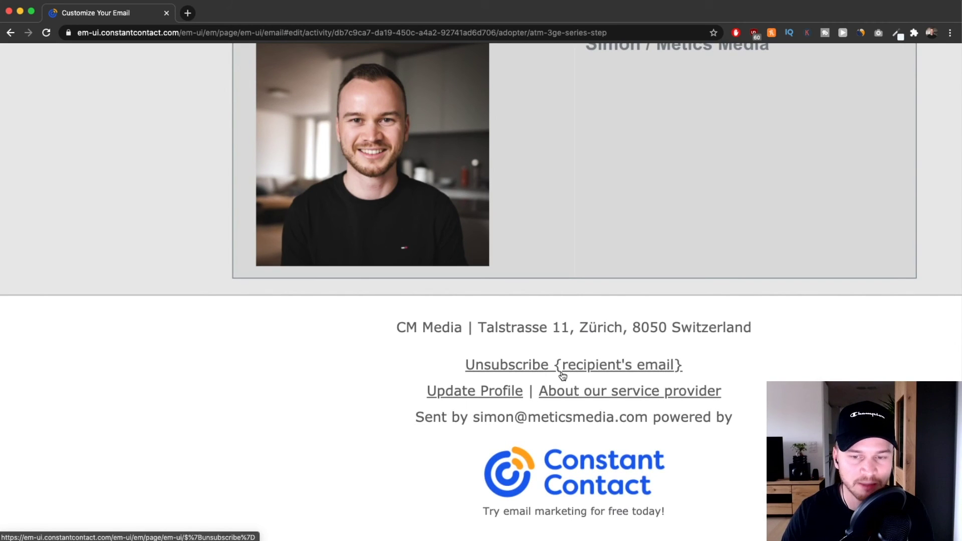
scroll(568, 384, "down", 1)
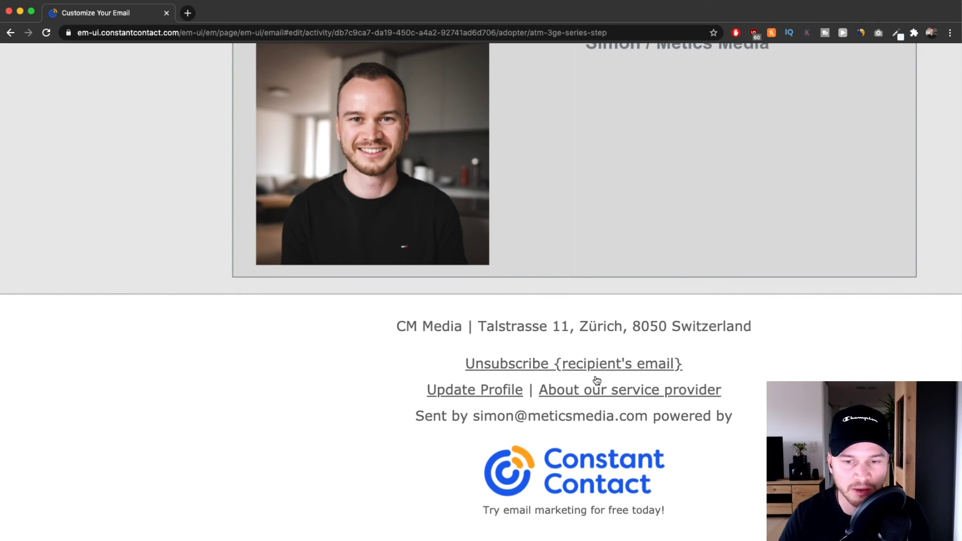
scroll(597, 381, "right", 2)
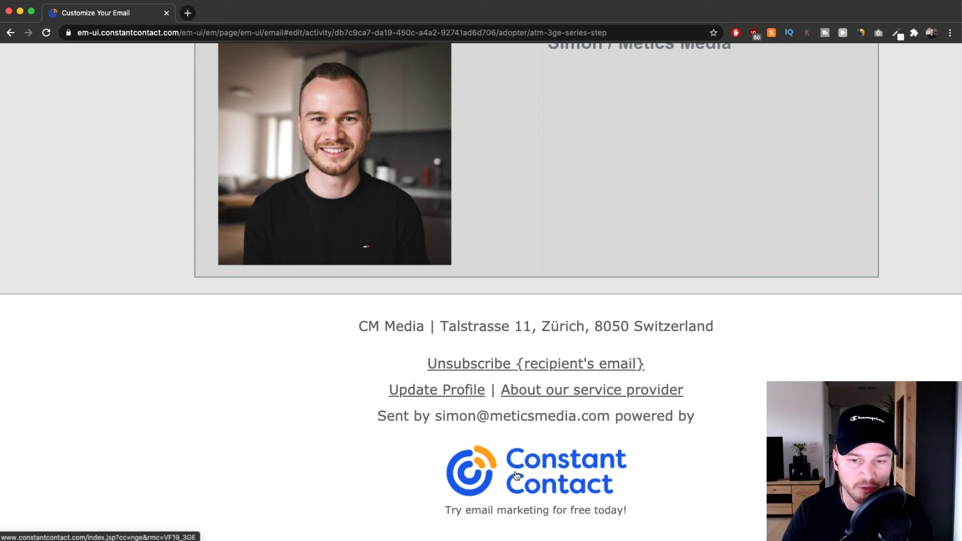
key("super+minus")
key("super+minus")
key("super+minus")
key("super+minus")
key("super+minus")
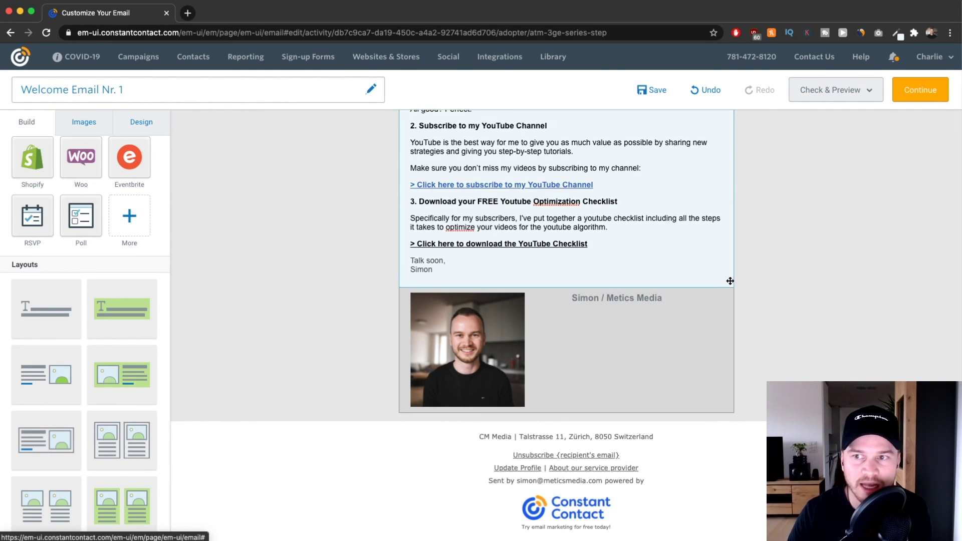
Open the email preview with its test-email form and review the desktop version from greeting to signature
scroll(802, 244, "up", 2)
scroll(802, 245, "up", 4)
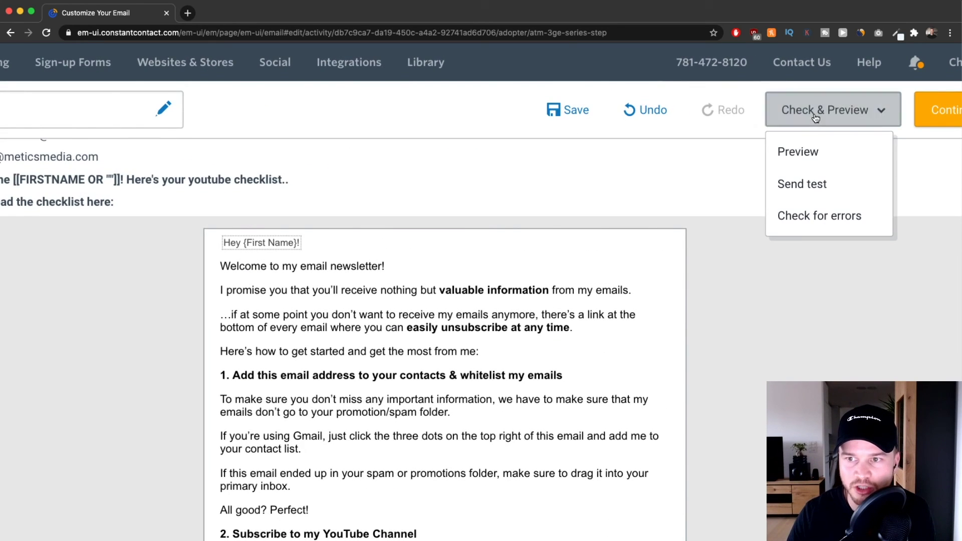
left_click(825, 95)
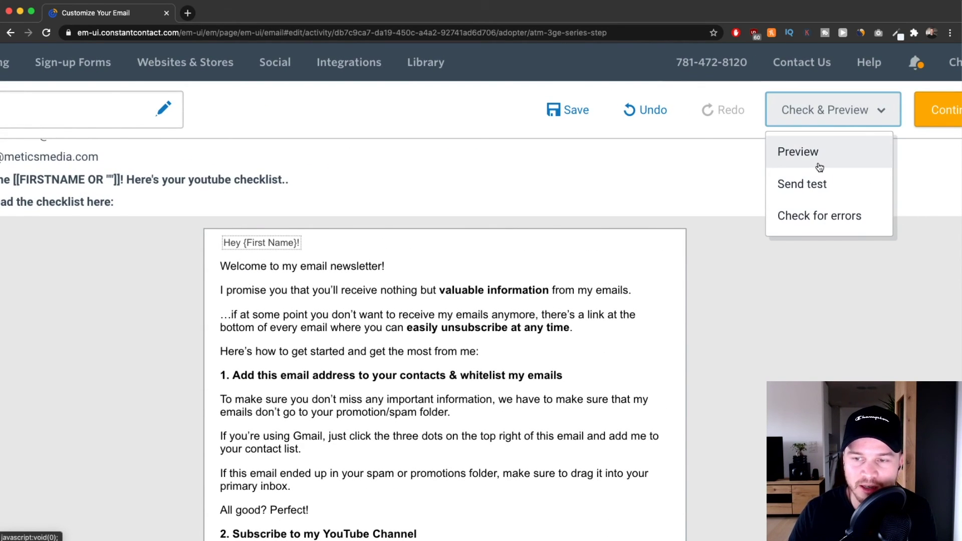
left_click(817, 197)
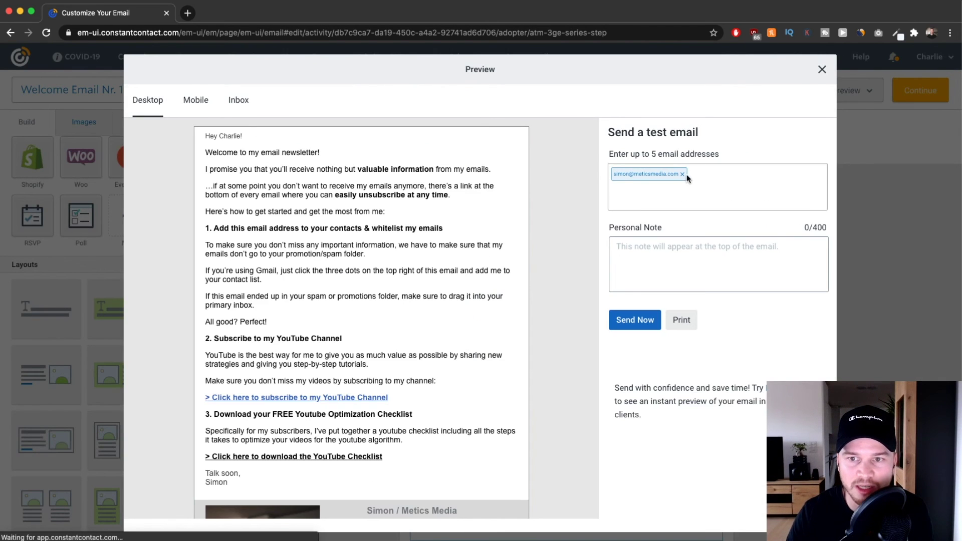
left_click(703, 175)
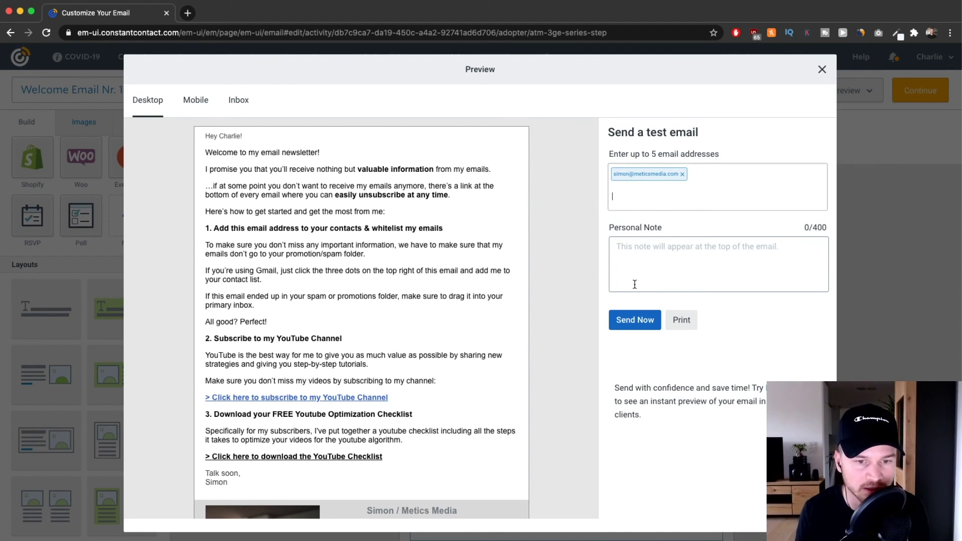
scroll(449, 250, "down", 5)
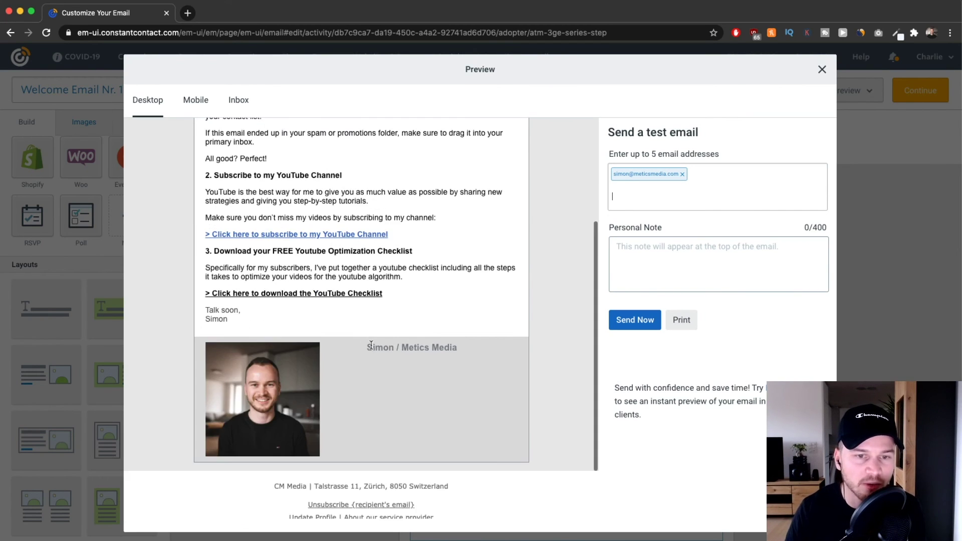
scroll(398, 328, "up", 5)
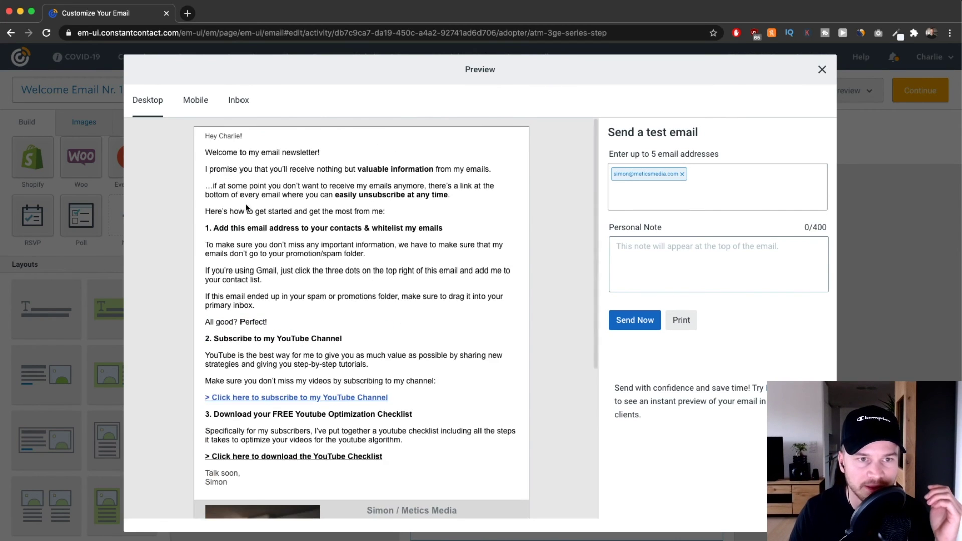
Check the mobile version of the email, return to the desktop version and close the preview
left_click(193, 101)
scroll(358, 243, "down", 5)
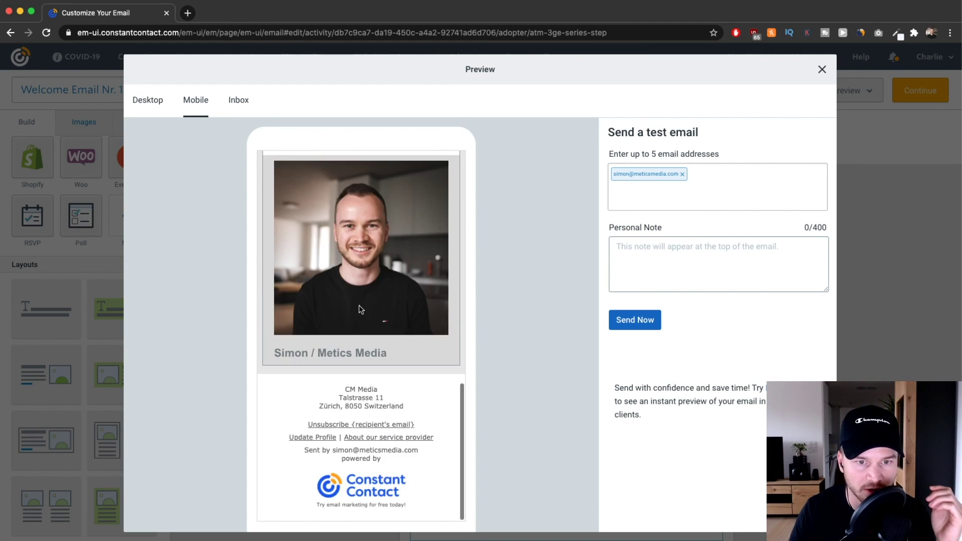
scroll(358, 306, "up", 5)
left_click(147, 98)
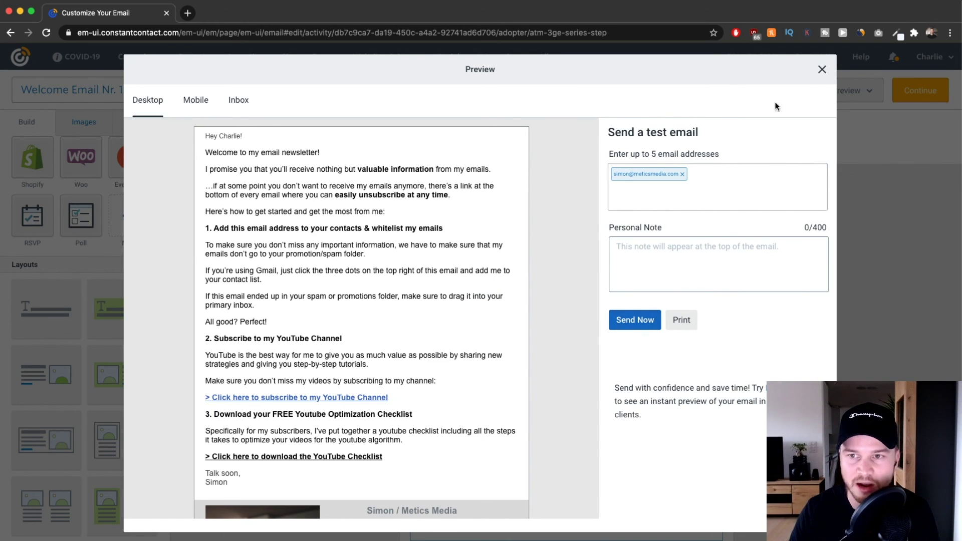
left_click(822, 69)
Look over the finished email once more and continue to the welcome series overview
scroll(702, 291, "down", 1)
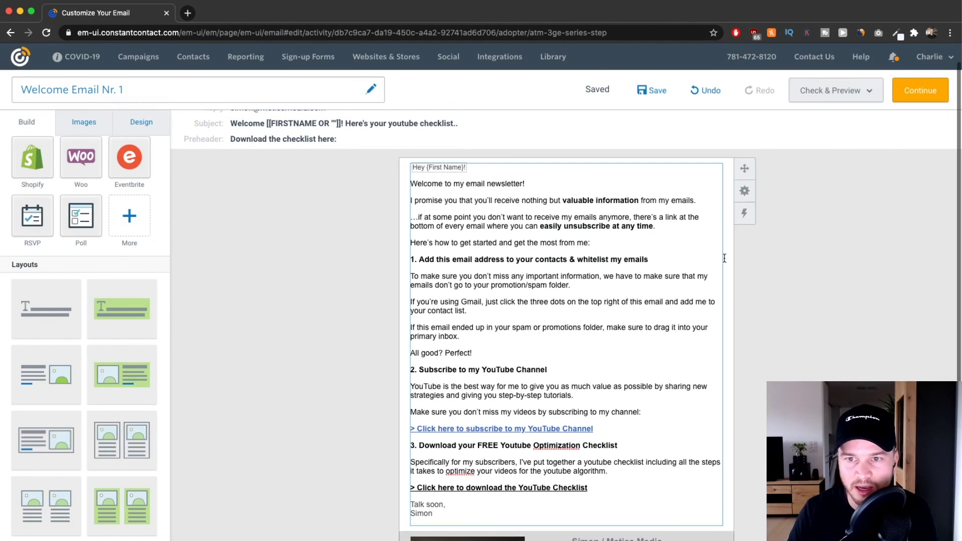
left_click(834, 90)
scroll(559, 307, "down", 5)
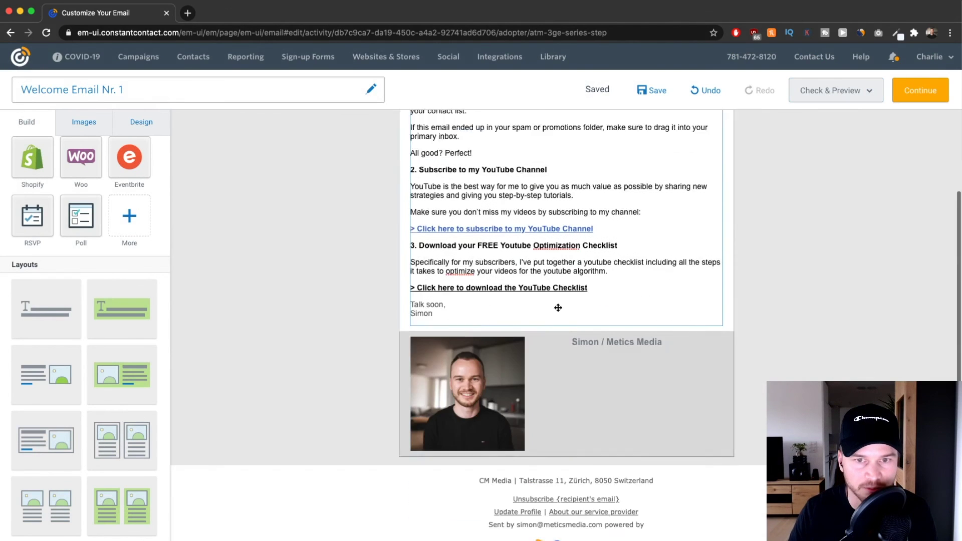
scroll(559, 308, "up", 5)
left_click(920, 98)
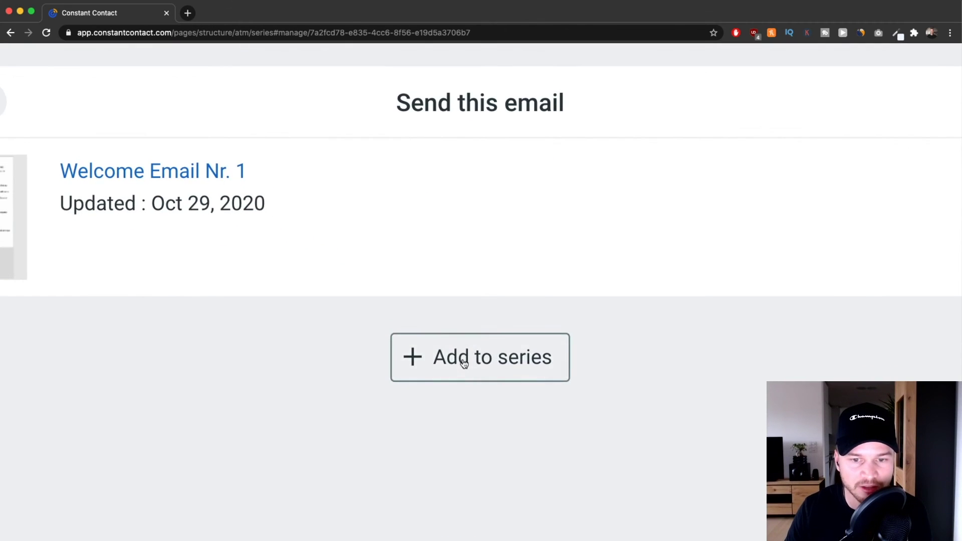
Add a second email to the series and set the delay before it to 2 days
left_click(474, 377)
scroll(371, 451, "down", 1)
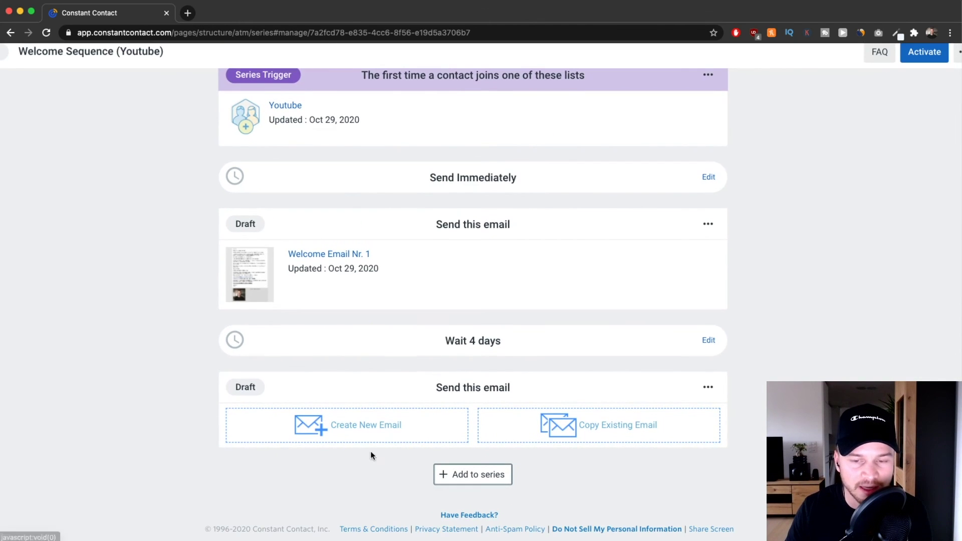
left_click(709, 340)
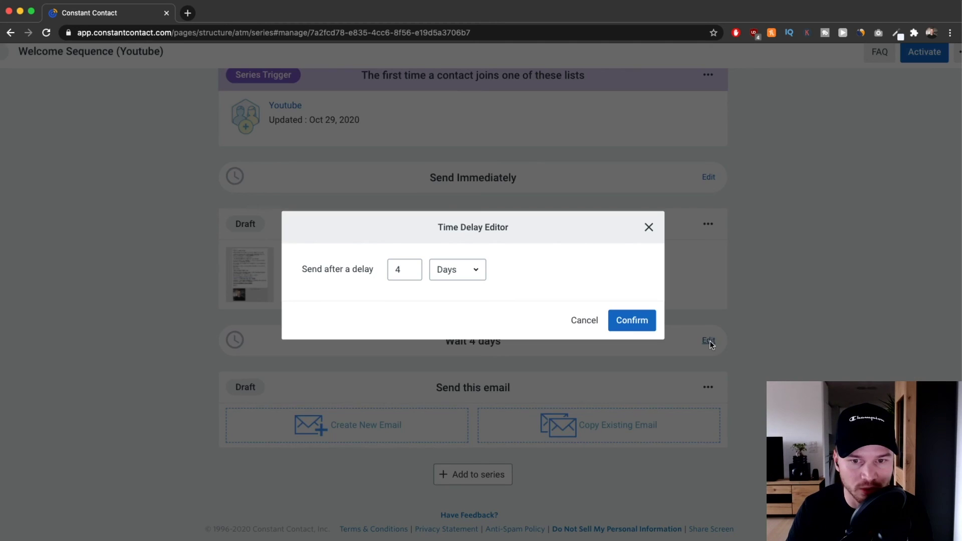
left_click_drag(406, 270, 382, 269)
type("2")
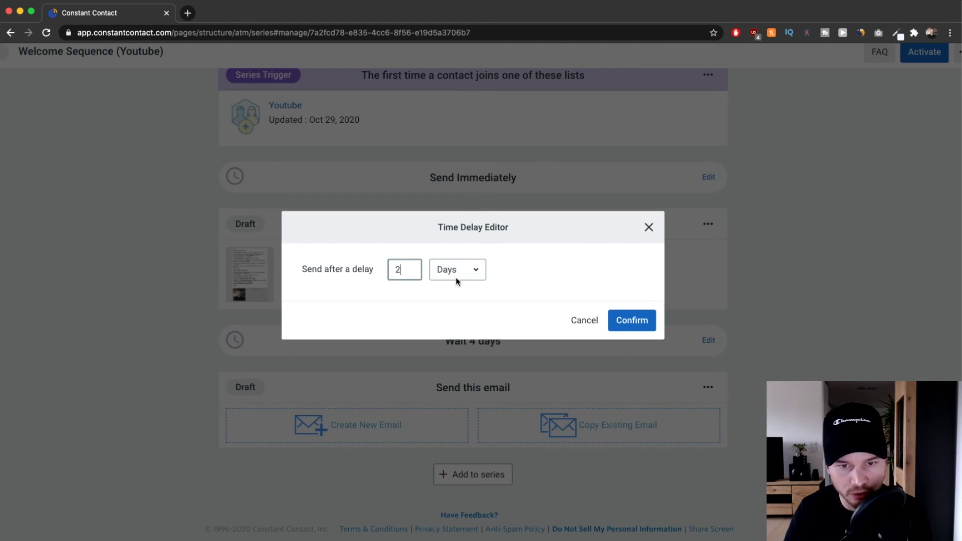
left_click(623, 324)
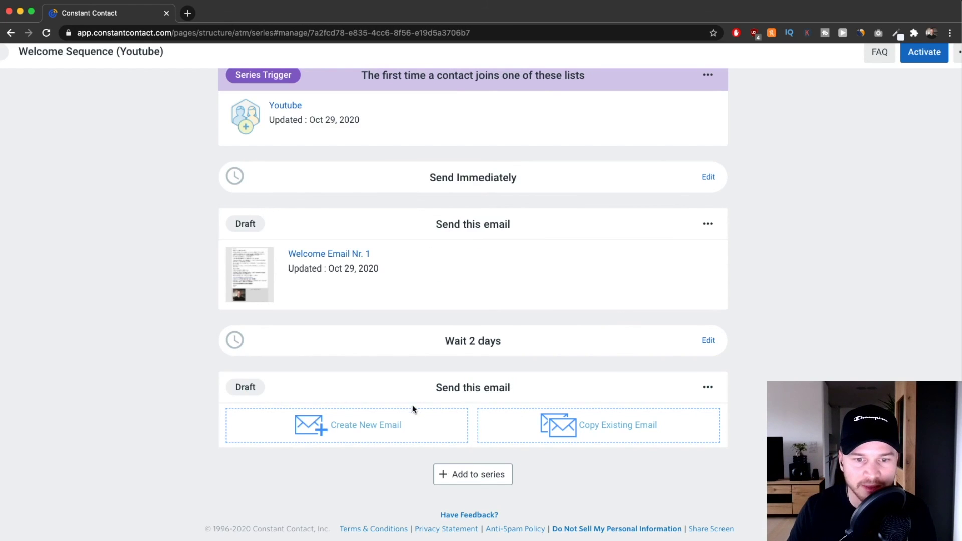